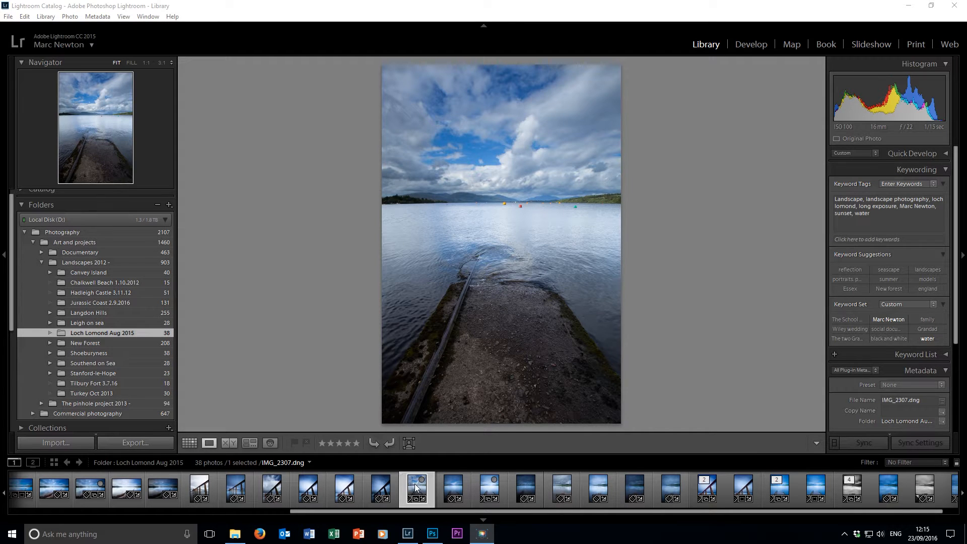
Step: Select the long-exposure jetty photos IMG_2308, IMG_2309 and IMG_2310 together and open them in the HDR merge preview
left_click(449, 488)
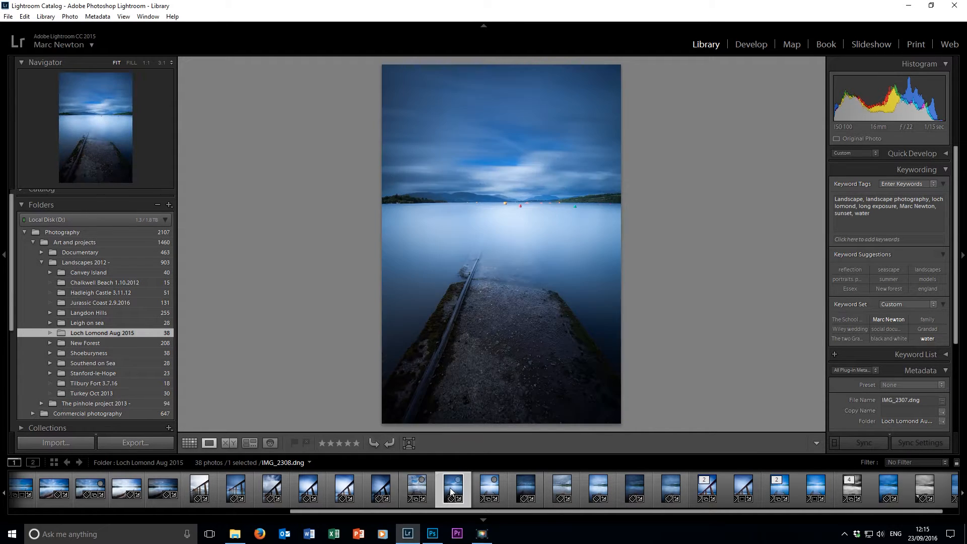
left_click(489, 487)
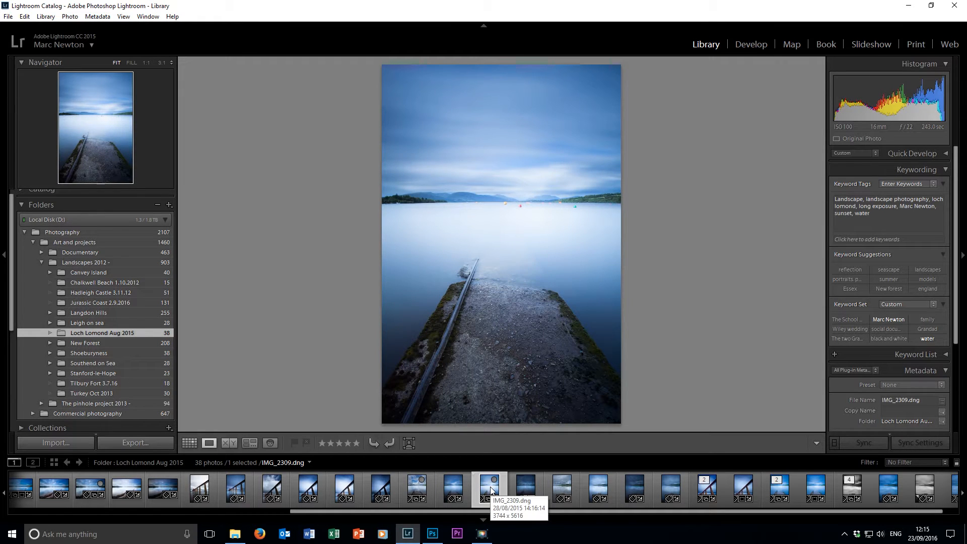
left_click(521, 487)
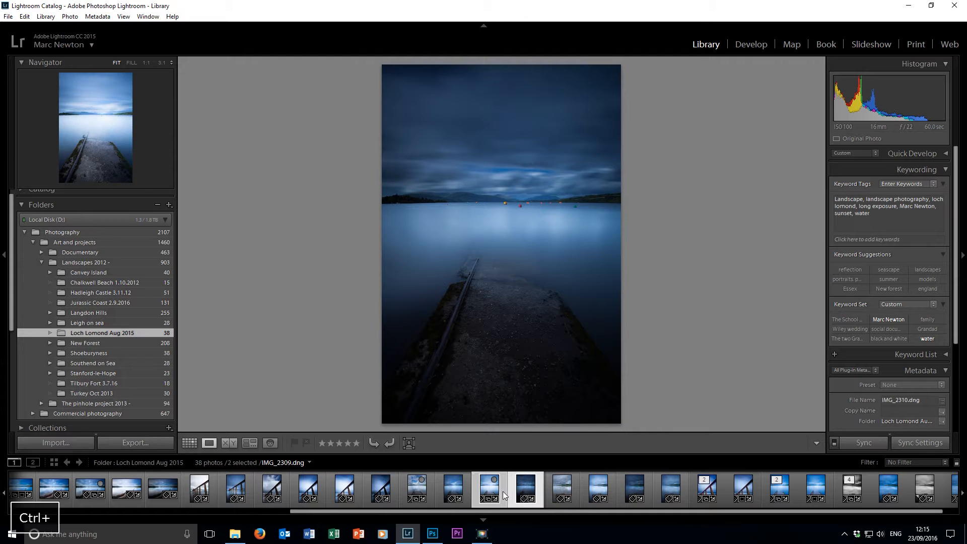
left_click(503, 491, "ctrl")
left_click(466, 487, "ctrl")
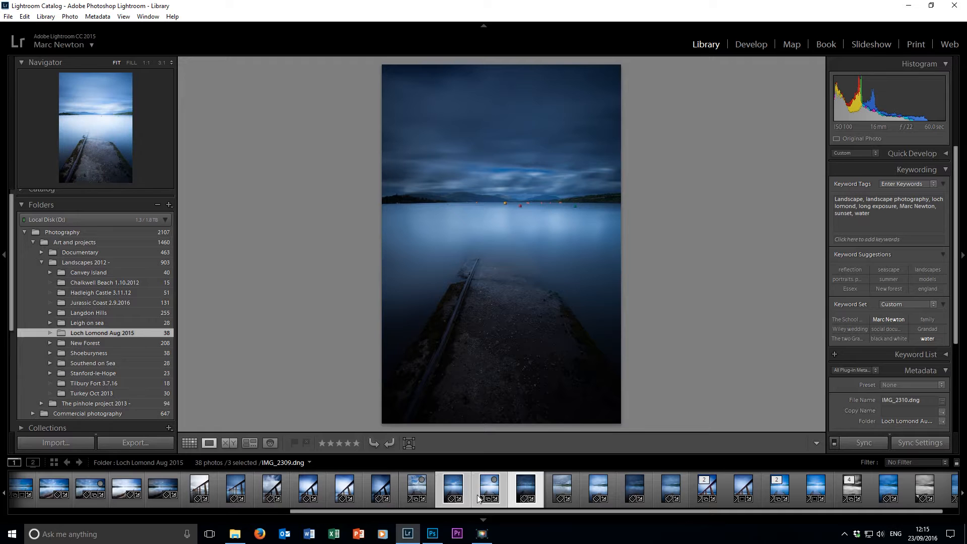
right_click(479, 488)
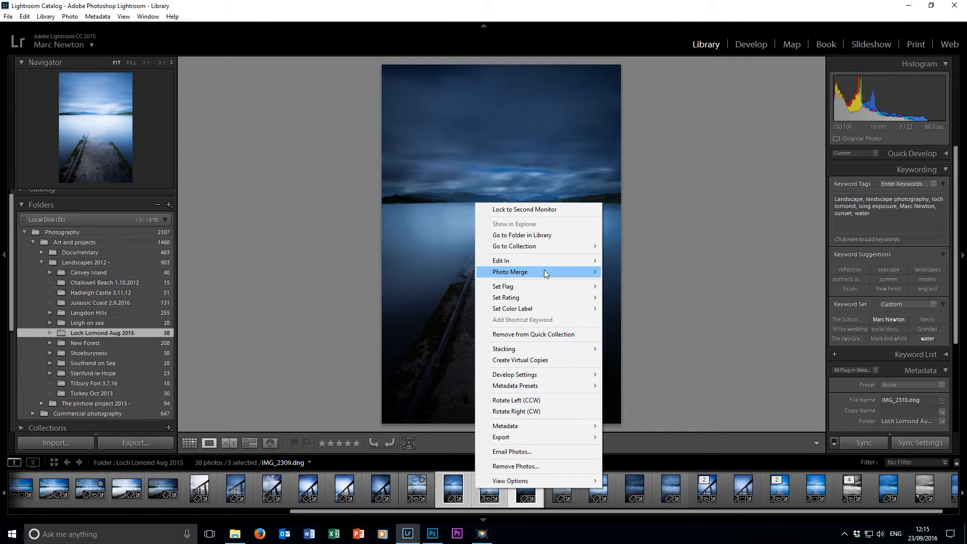
mouse_move(544, 272)
left_click(634, 272)
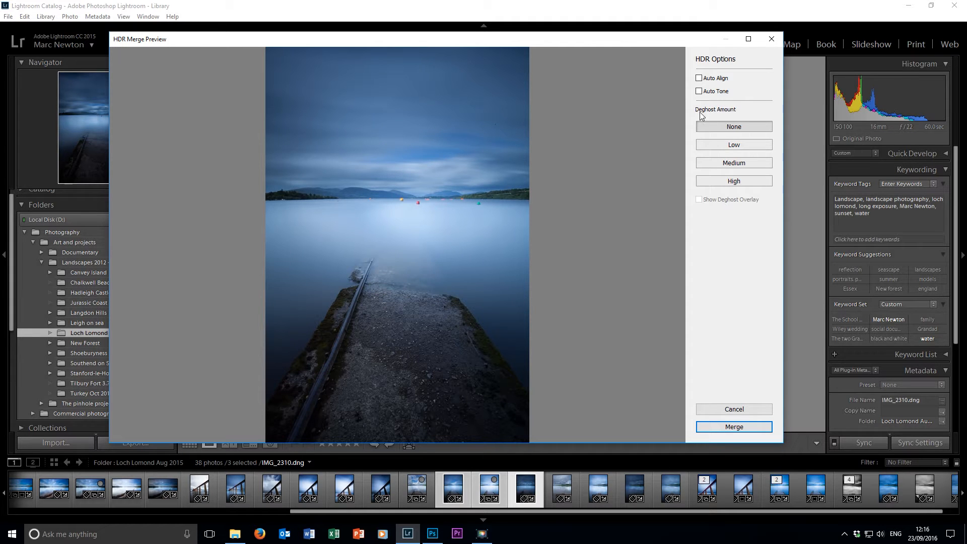
Step: Preview the HDR merge with Low deghosting, set the deghost amount back to None and close the preview without merging
left_click(739, 146)
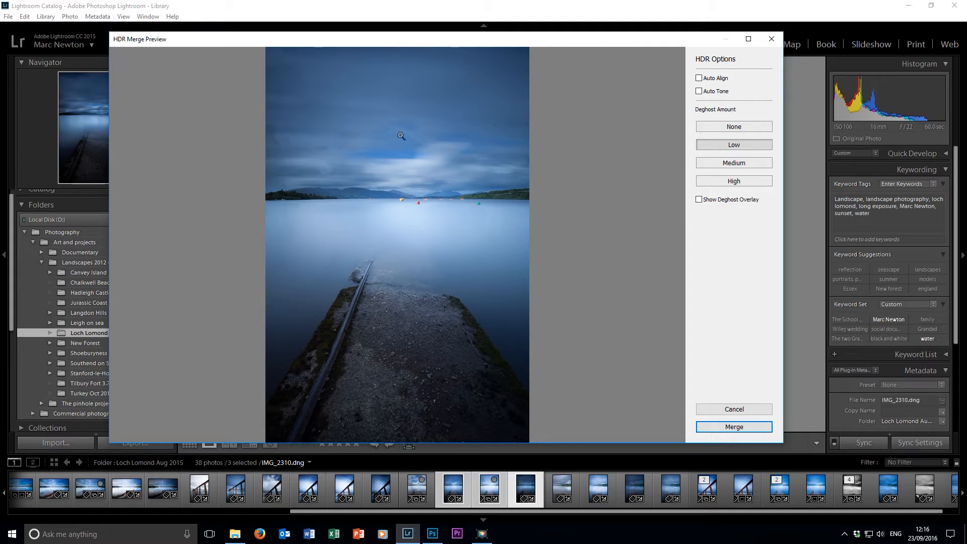
left_click(327, 167)
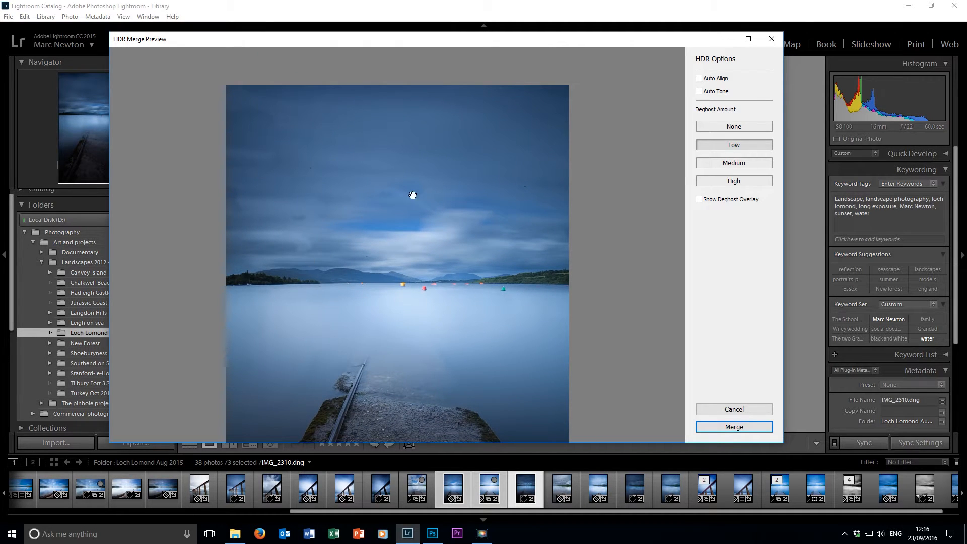
left_click(423, 226)
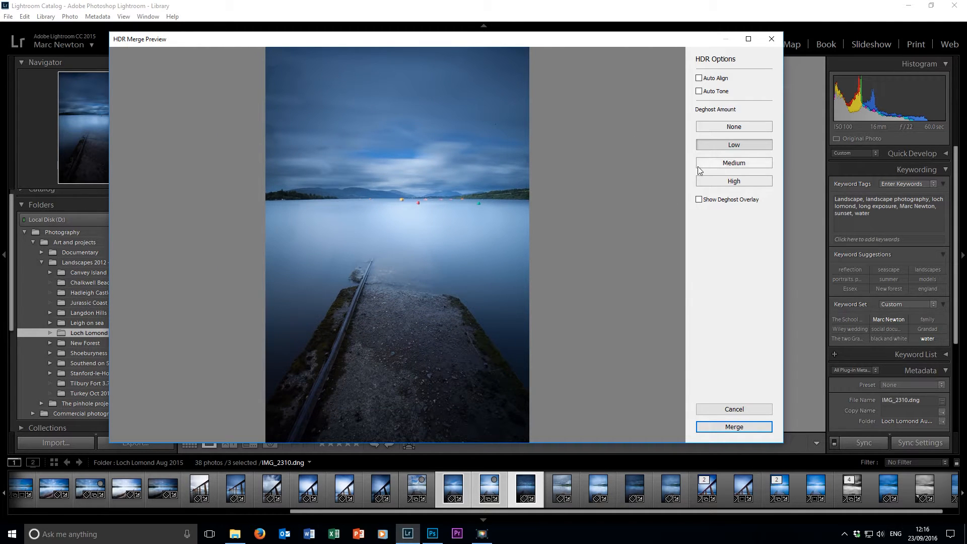
left_click(742, 128)
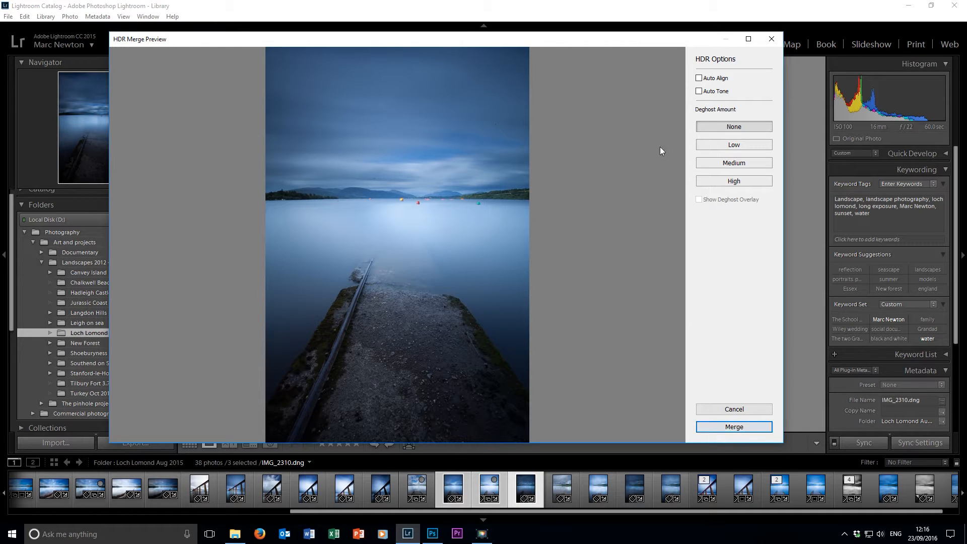
left_click(774, 43)
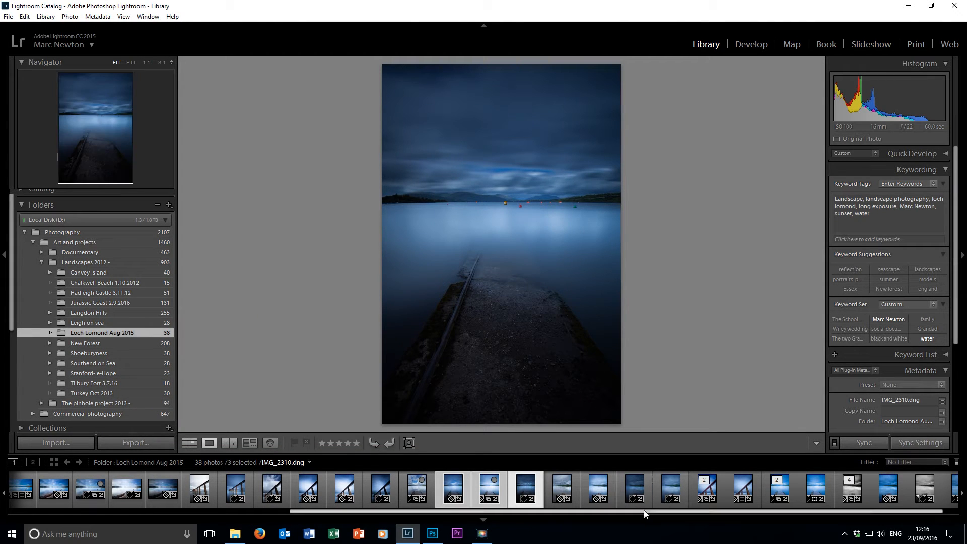
Step: Open the already merged jetty photo IMG_2310-HDR.dng for editing in Develop
left_click_drag(647, 513, 687, 514)
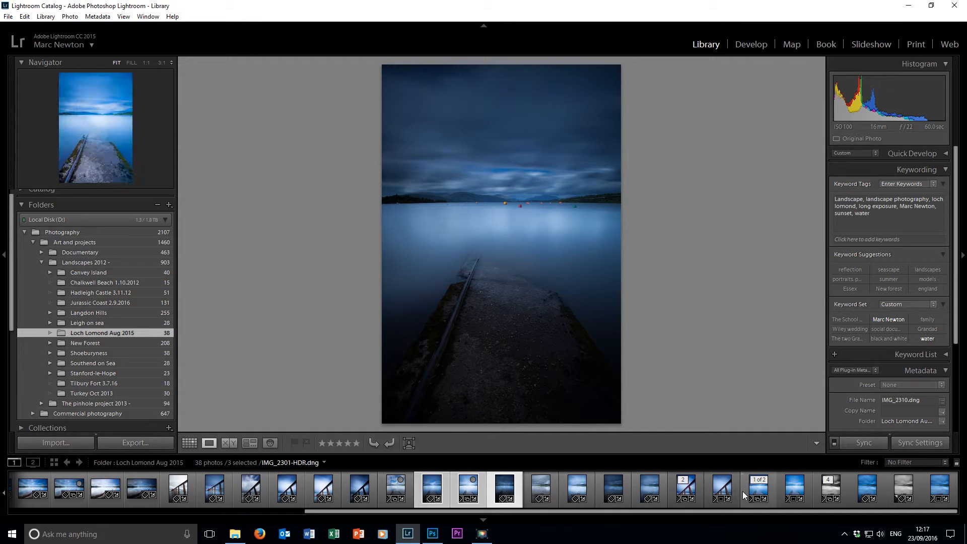
left_click(795, 495)
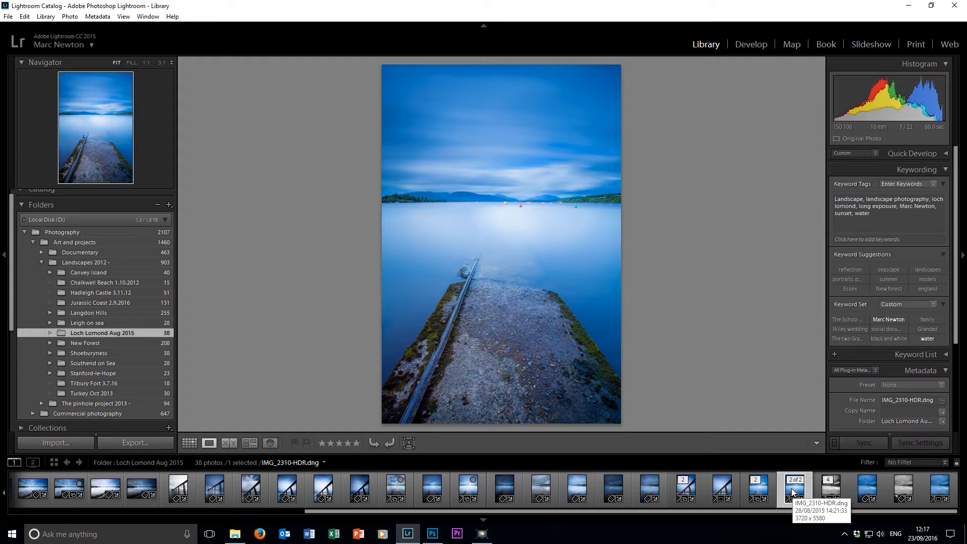
left_click(751, 46)
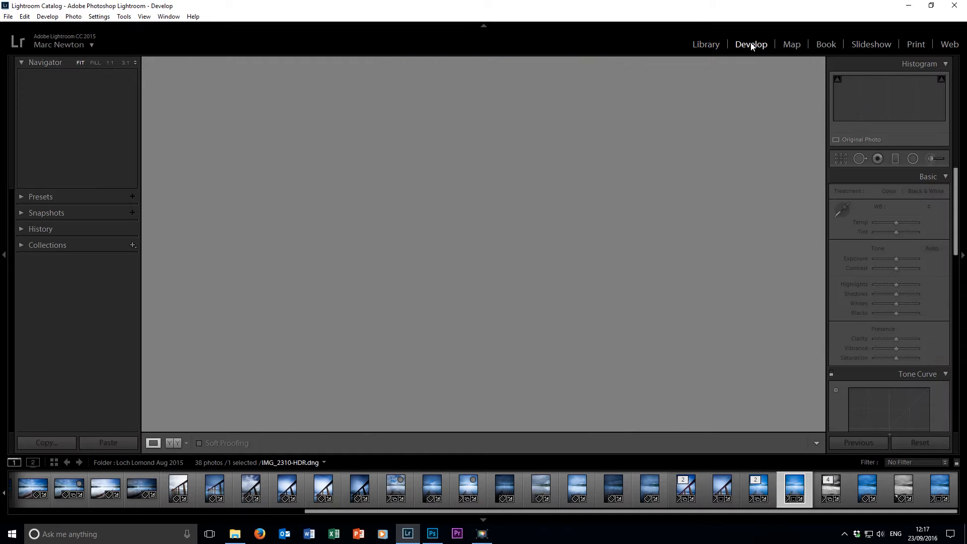
Step: Compare the HDR photo's before and after versions side by side and return to the single-photo view
mouse_move(955, 208)
left_mouse_down()
mouse_move(956, 398)
mouse_move(955, 207)
left_mouse_up()
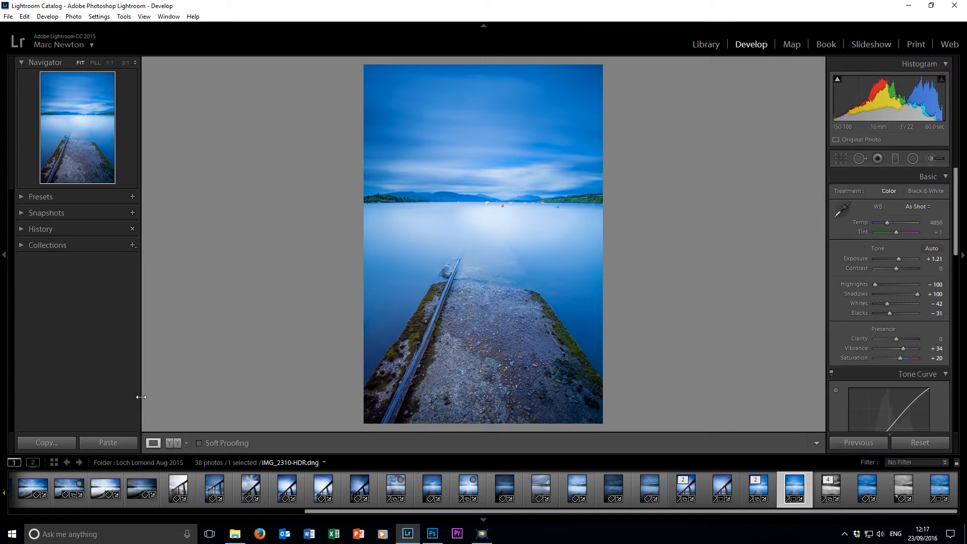
left_click(179, 443)
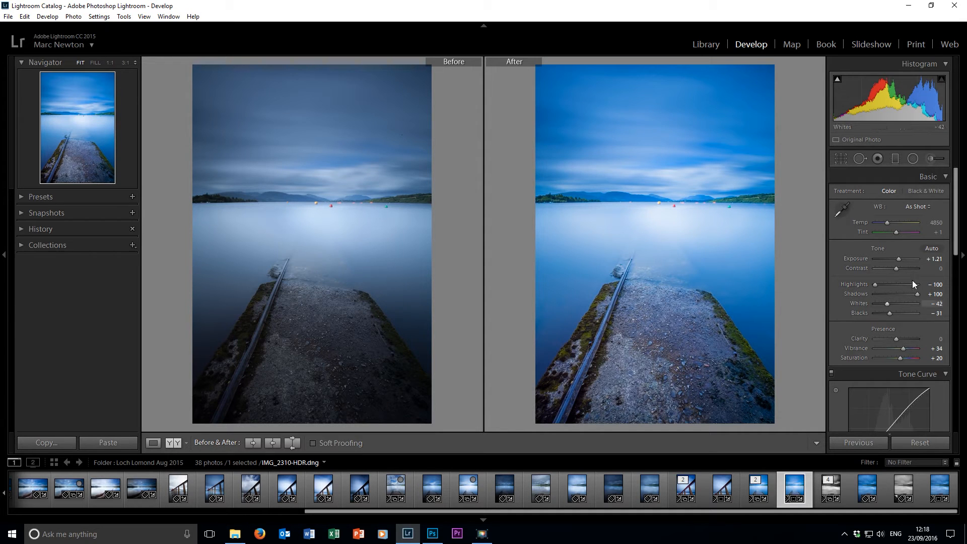
left_click(161, 443)
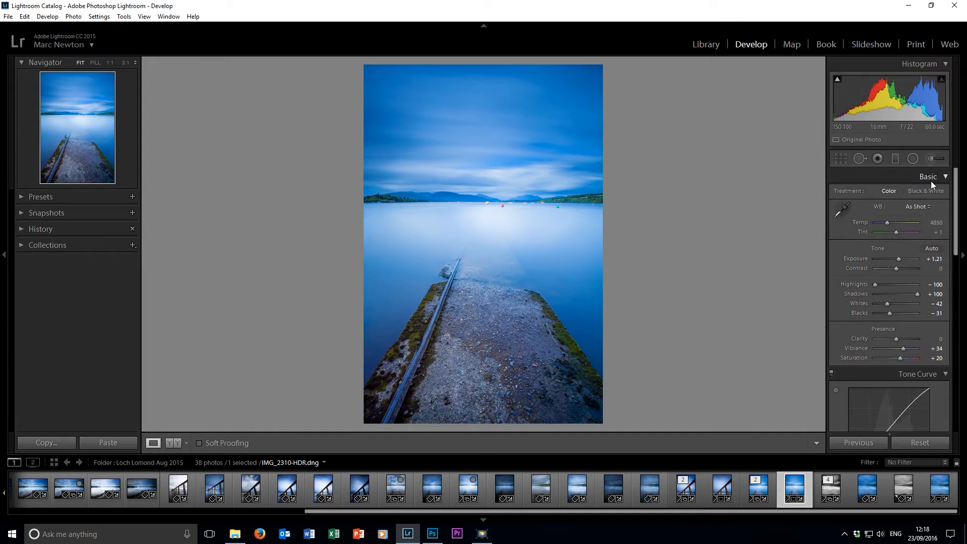
Step: Reset the Blacks, Whites, Shadows and Highlights of the HDR photo to 0
left_click_drag(952, 217, 957, 231)
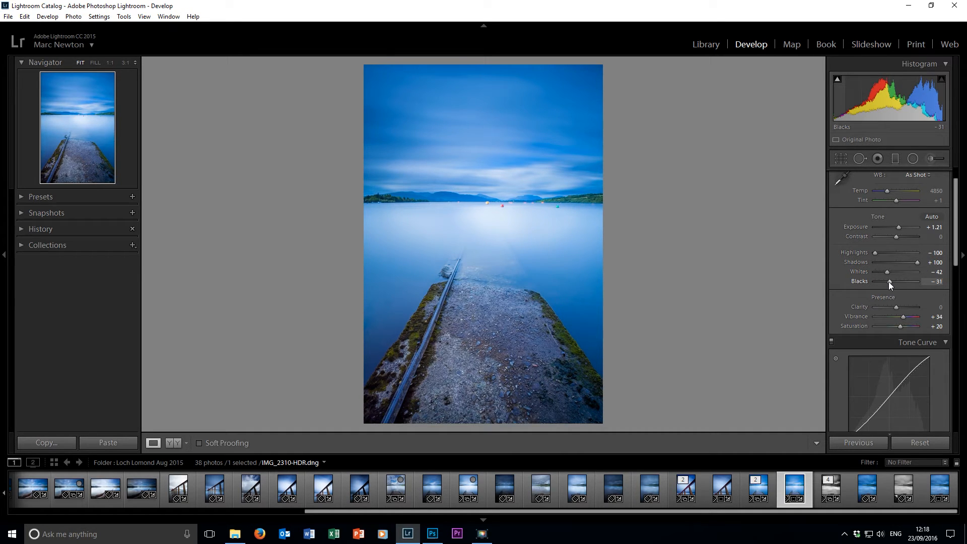
left_click(934, 282)
type("0")
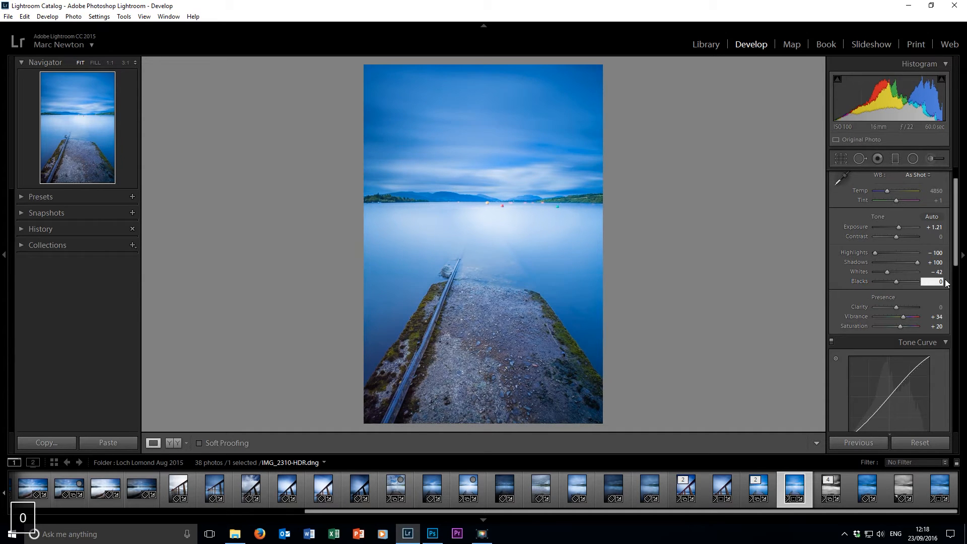
left_click(940, 273)
type("0")
left_click(939, 261)
type("0")
left_click(936, 253)
type("0")
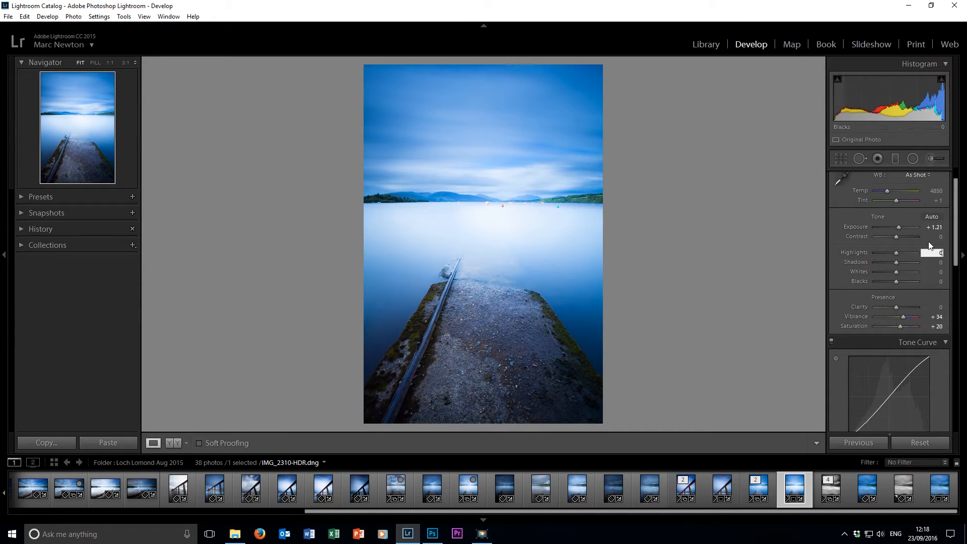
Step: Set Highlights to -100, Shadows to +100, Whites to -31, Blacks to -38, Vibrance to +26 and Saturation to +36
left_click_drag(895, 253, 887, 277)
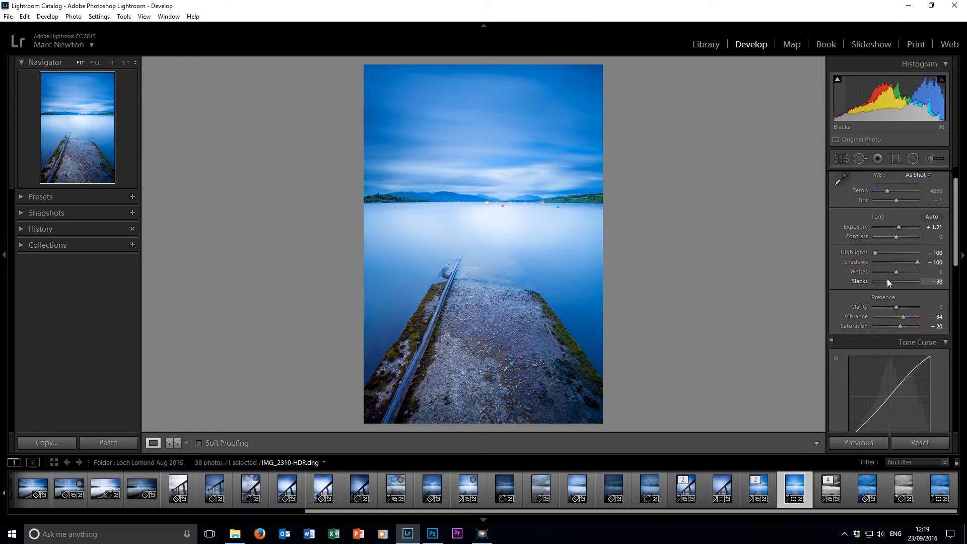
left_click_drag(897, 272, 891, 271)
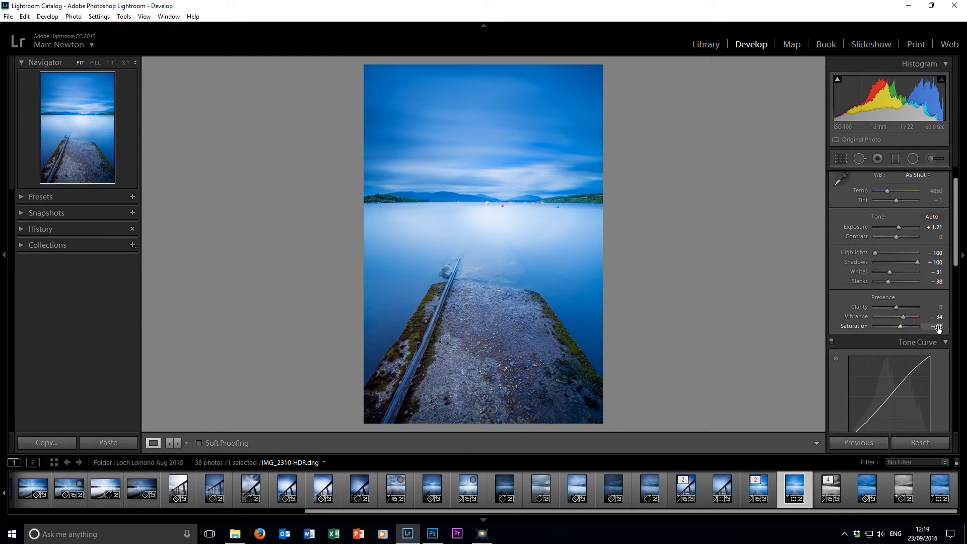
mouse_move(904, 316)
left_mouse_down()
mouse_move(890, 317)
mouse_move(906, 328)
mouse_move(902, 316)
left_mouse_up()
double_click(897, 325)
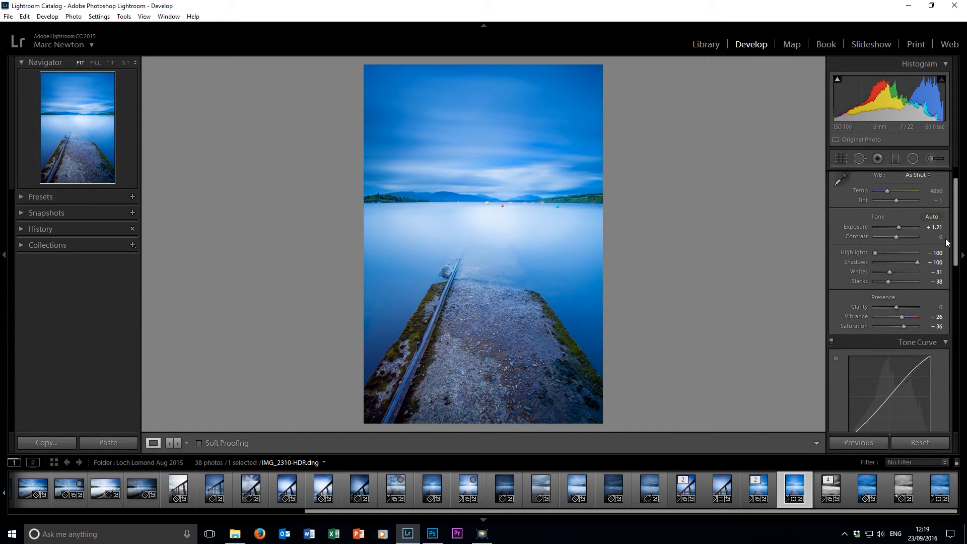
Step: Compare the photo with the Tone Curve adjustments switched off and on again
scroll(916, 232, "down", 3)
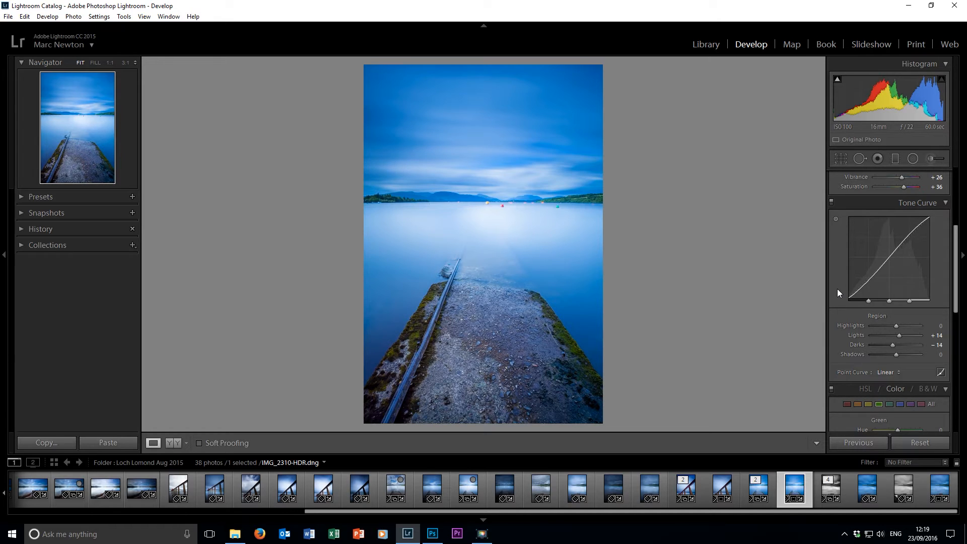
left_click(832, 202)
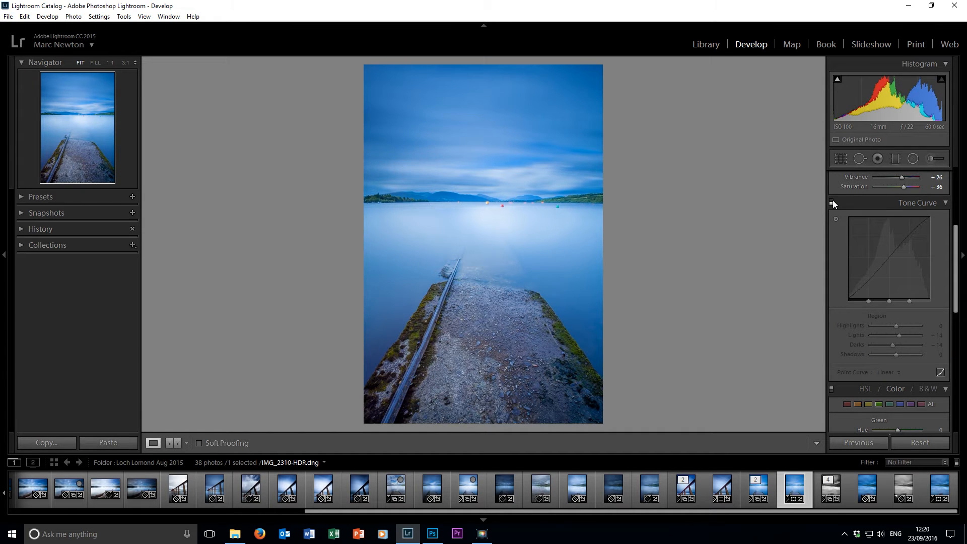
left_click(832, 202)
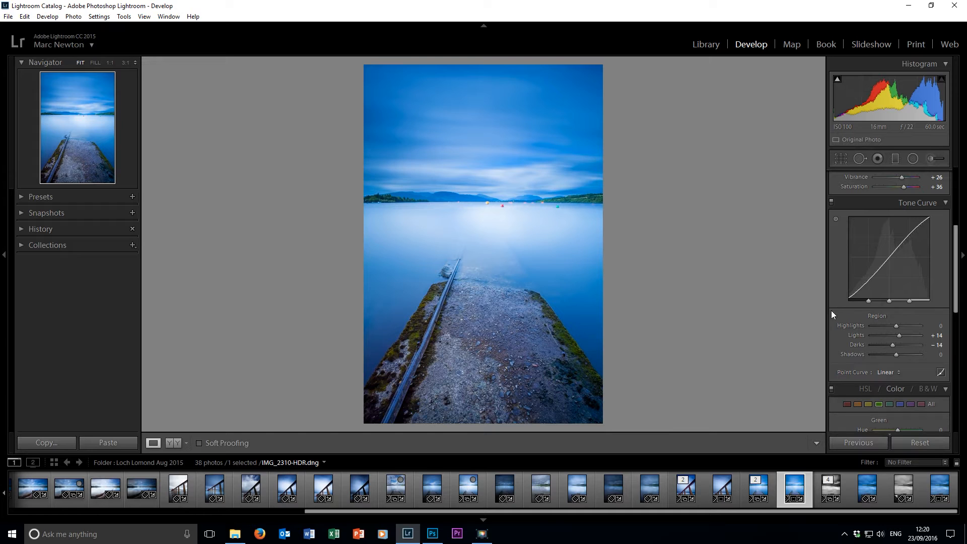
Step: Fine-tune the blue saturation and set the green saturation to +18 in the colour adjustments
left_click_drag(953, 298, 953, 316)
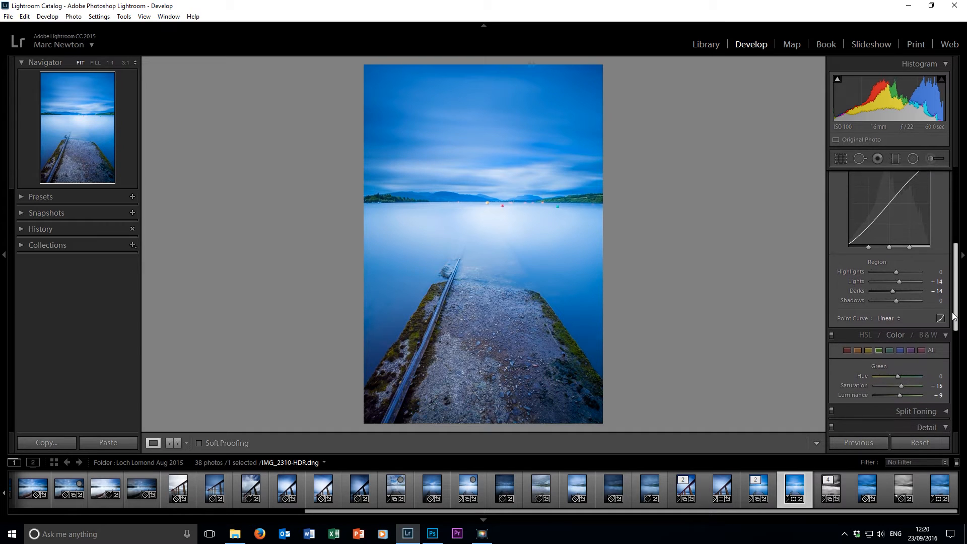
scroll(902, 209, "down", 5)
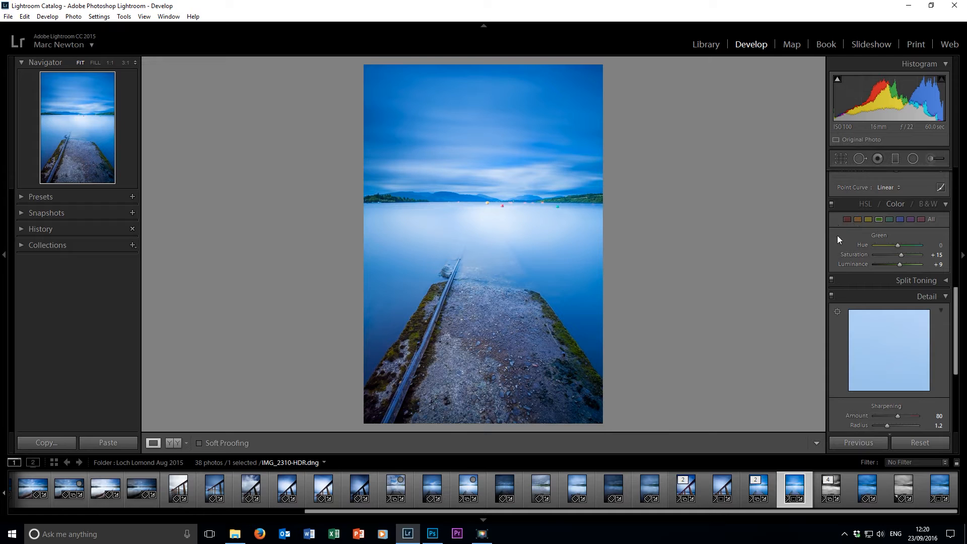
left_click(900, 220)
left_click(880, 220)
left_click(900, 220)
mouse_move(902, 253)
left_mouse_down()
mouse_move(891, 252)
mouse_move(902, 255)
left_mouse_up()
left_click(878, 219)
mouse_move(910, 253)
left_mouse_down()
mouse_move(874, 254)
mouse_move(905, 255)
left_mouse_up()
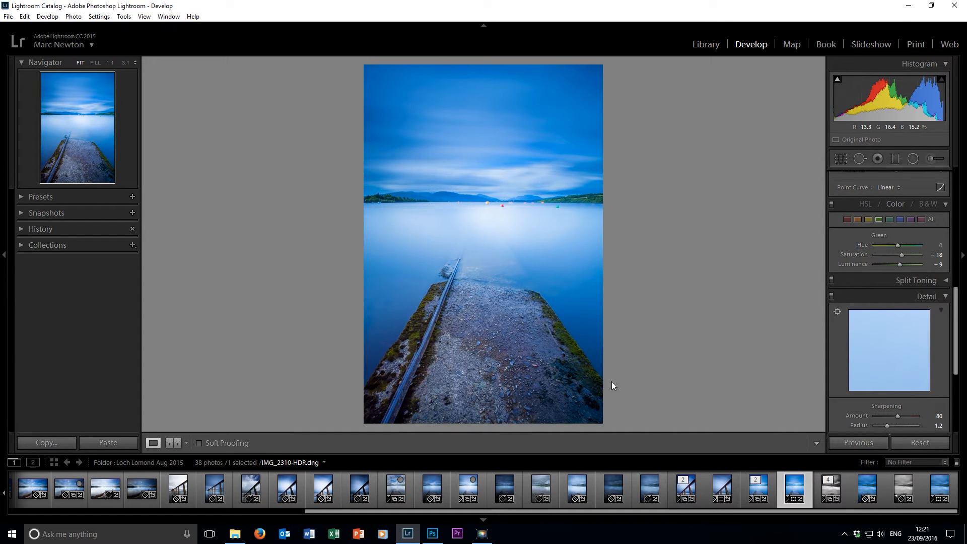
Step: Inspect the jetty at 1:1 and compare it with the Detail sharpening switched off and on
left_click_drag(956, 308, 956, 344)
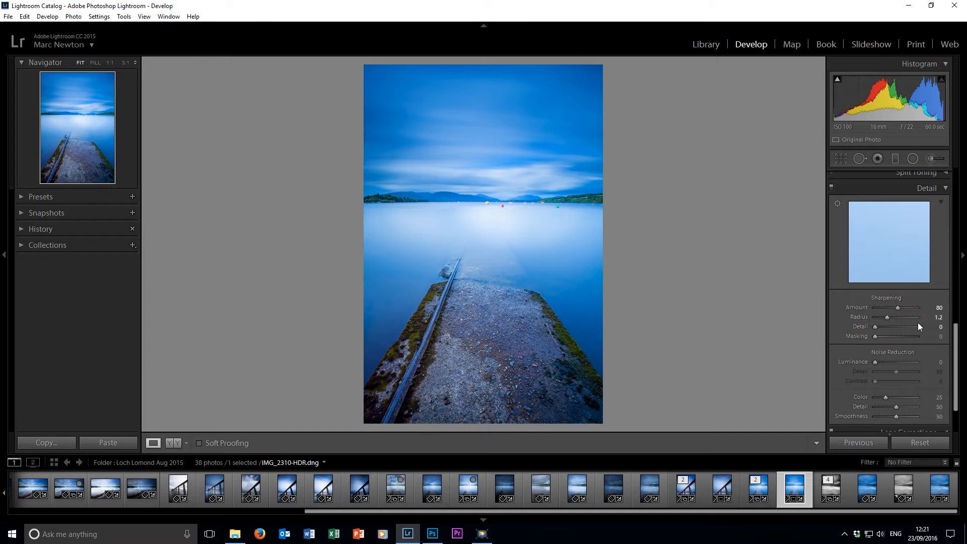
left_click(420, 305)
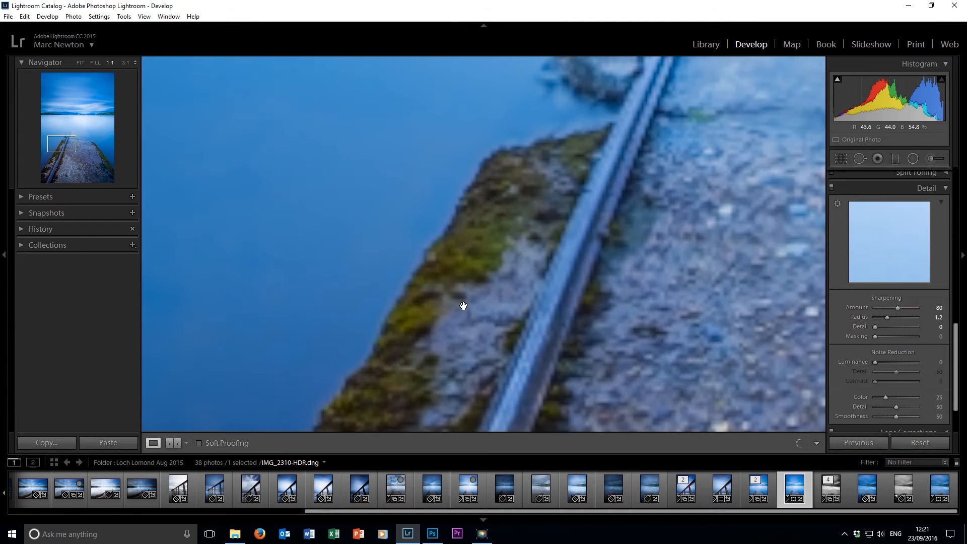
left_click_drag(541, 235, 473, 246)
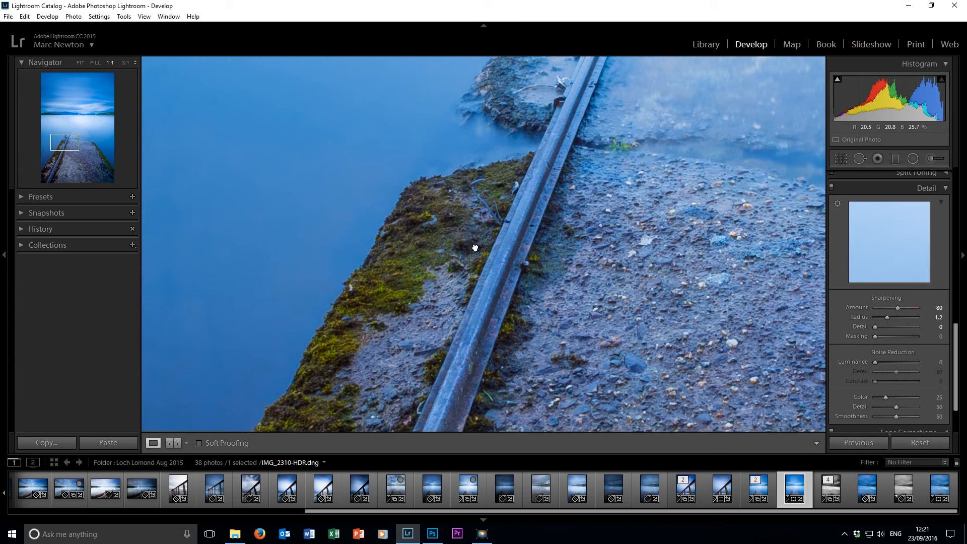
left_click(832, 188)
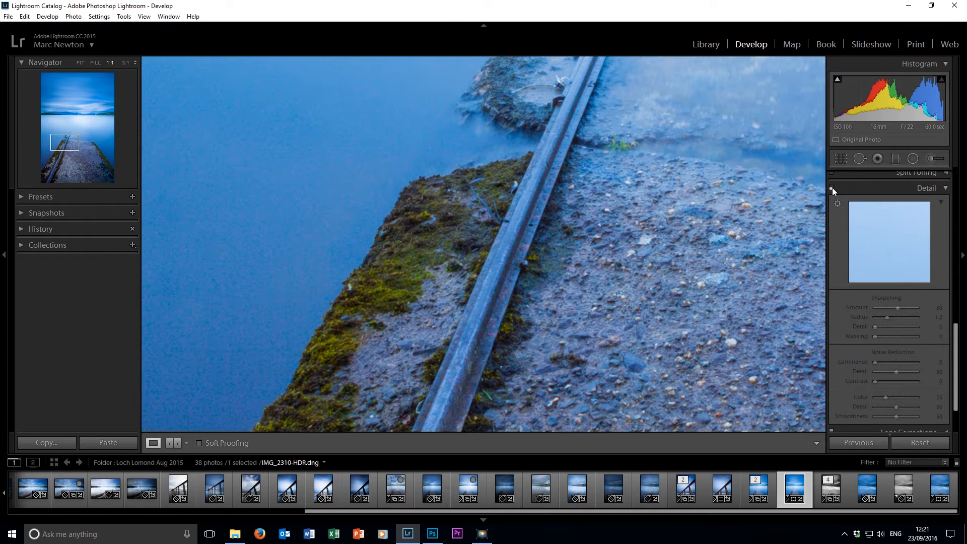
left_click(831, 188)
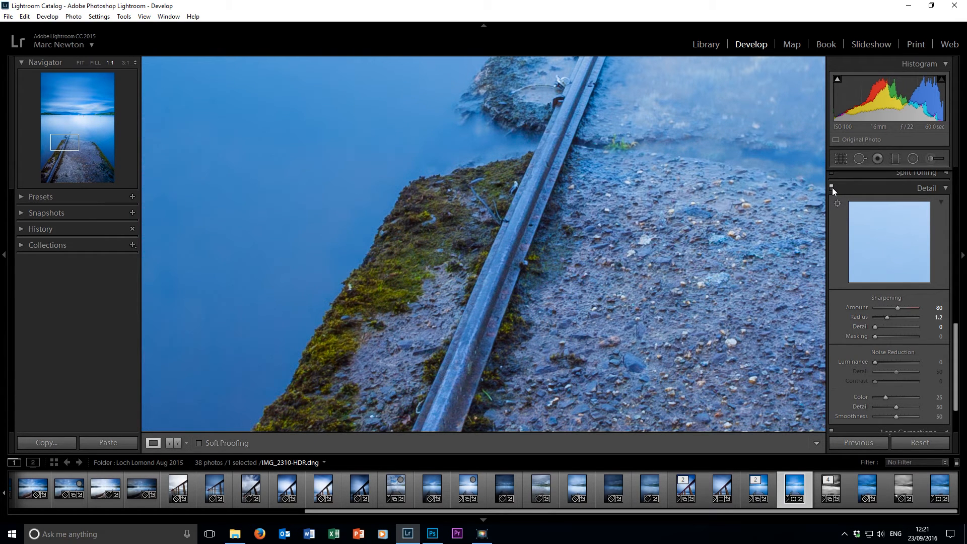
left_click(832, 187)
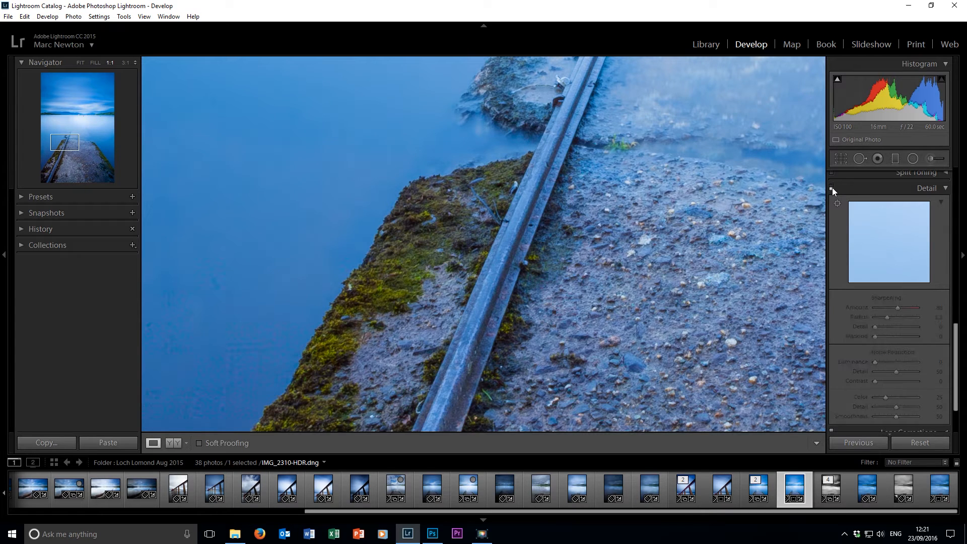
left_click(832, 187)
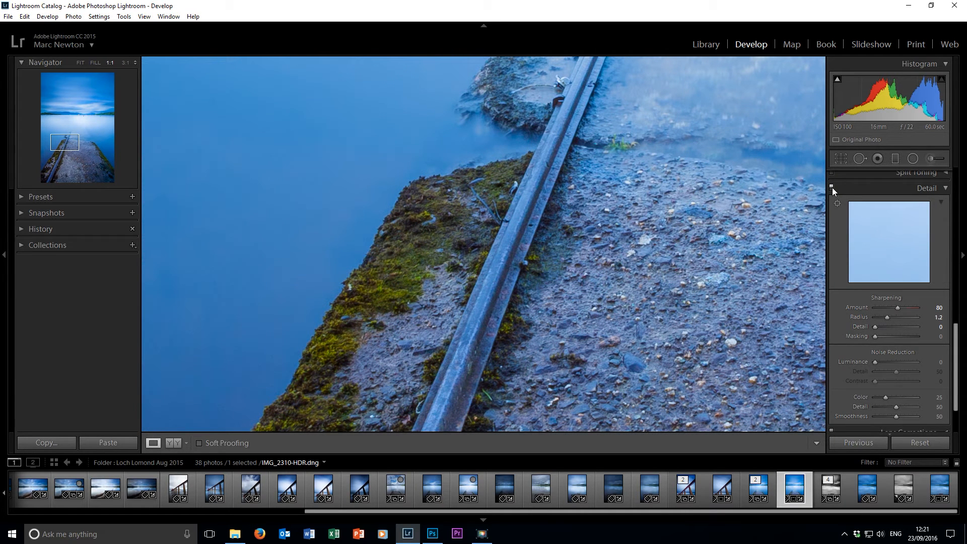
left_click(547, 259)
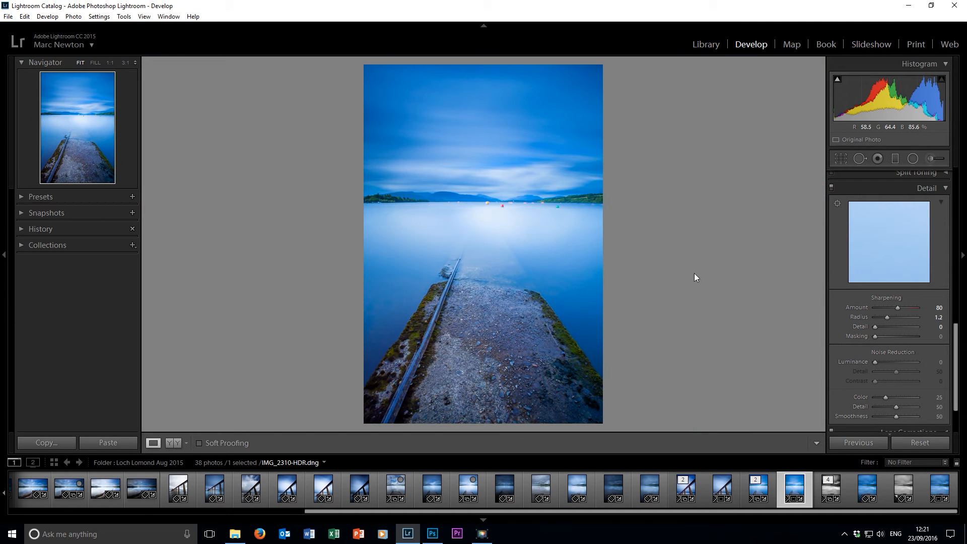
Step: Compare the photo before and after the edits, side by side and split, and examine the buoys on the horizon at 1:1
left_click_drag(955, 355, 955, 272)
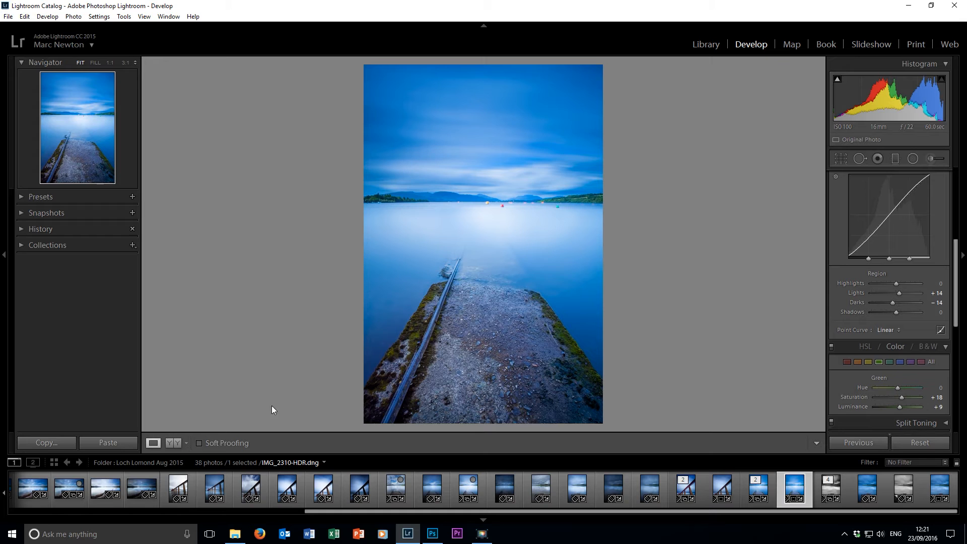
left_click(174, 443)
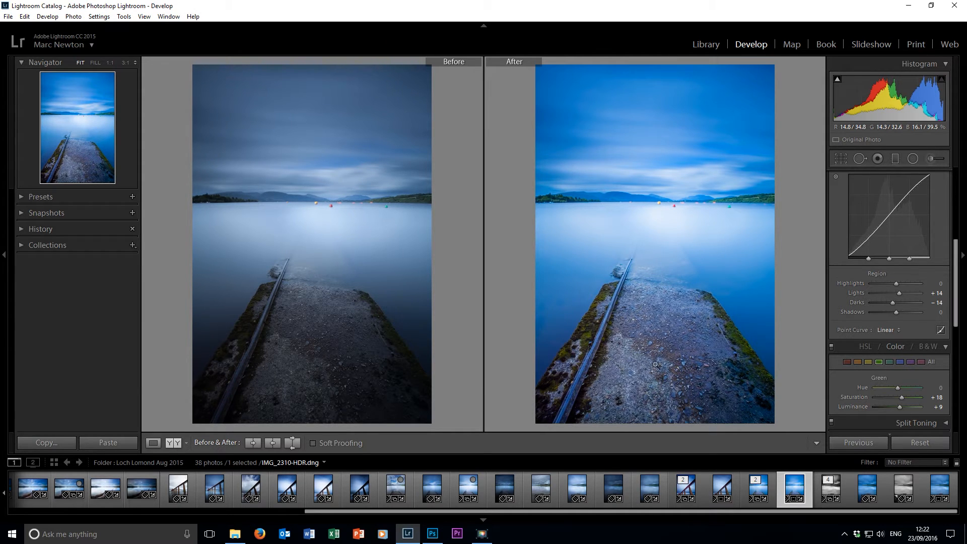
left_click(173, 444)
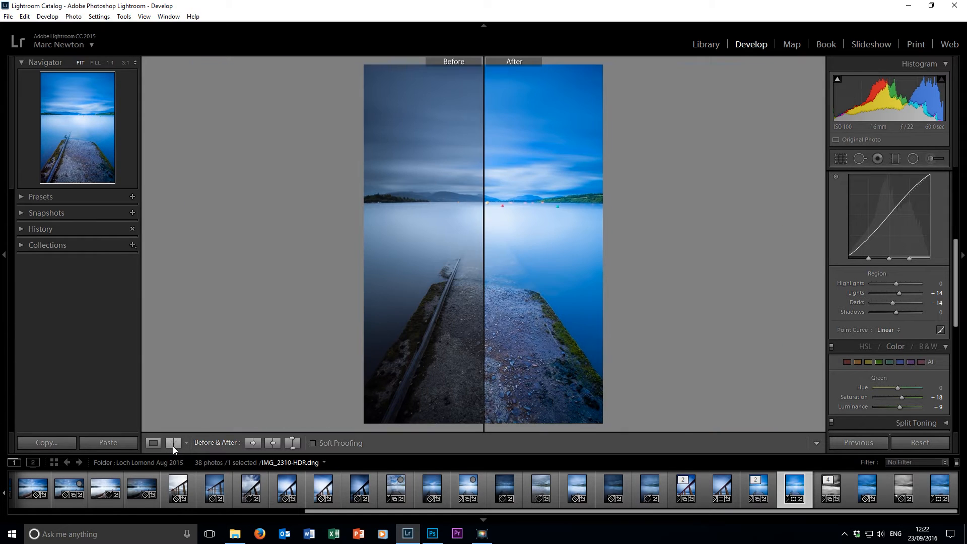
left_click(153, 443)
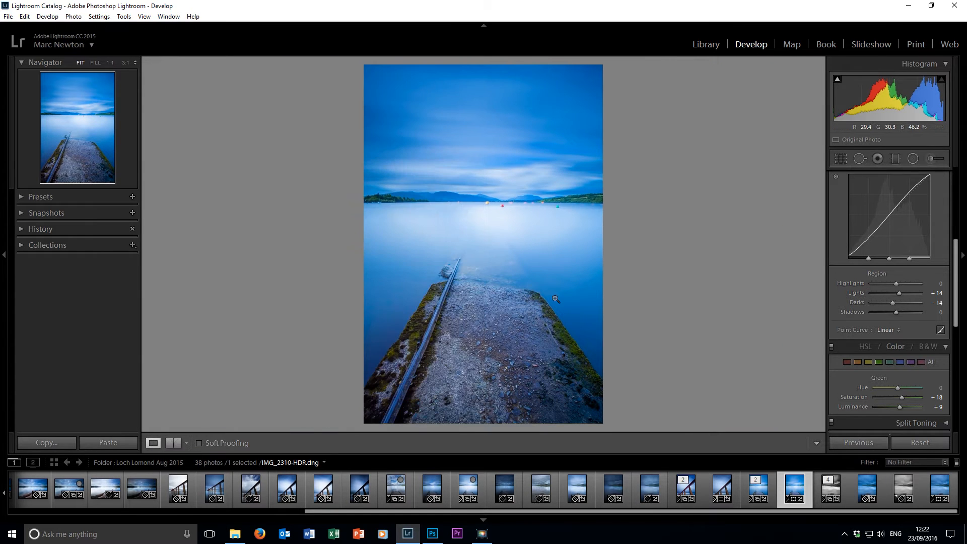
left_click(505, 211)
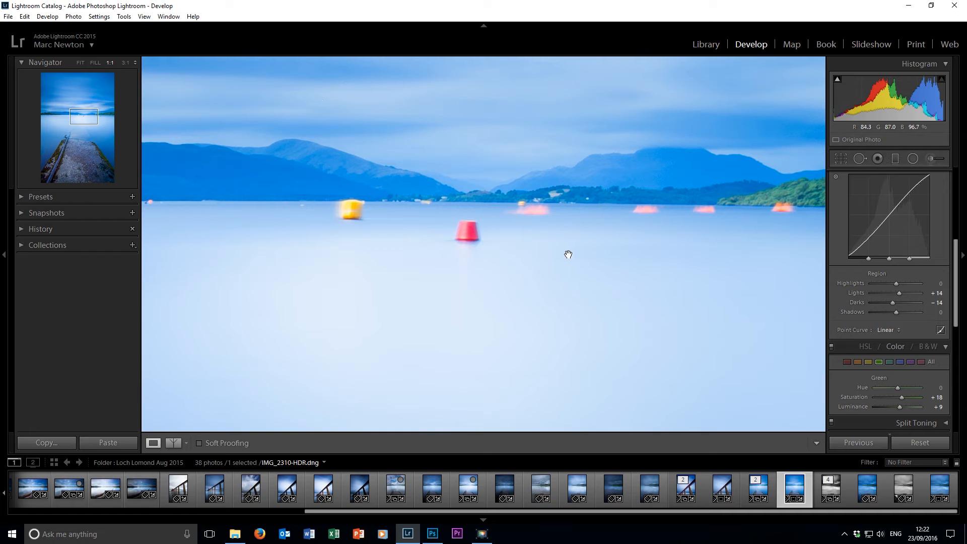
left_click(602, 298)
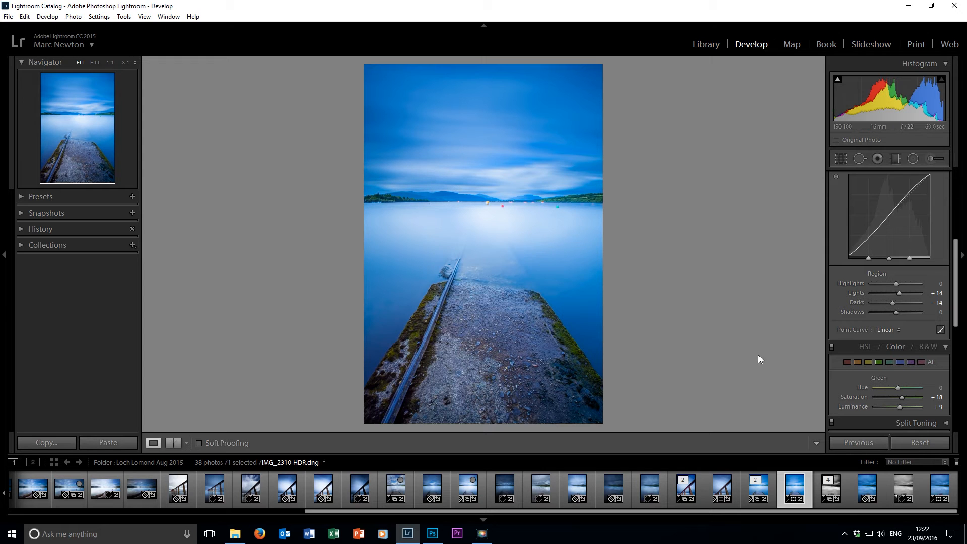
Step: Open the edited IMG_2310-HDR.dng in Adobe Photoshop CC 2015.5 and fit it to the screen
right_click(795, 491)
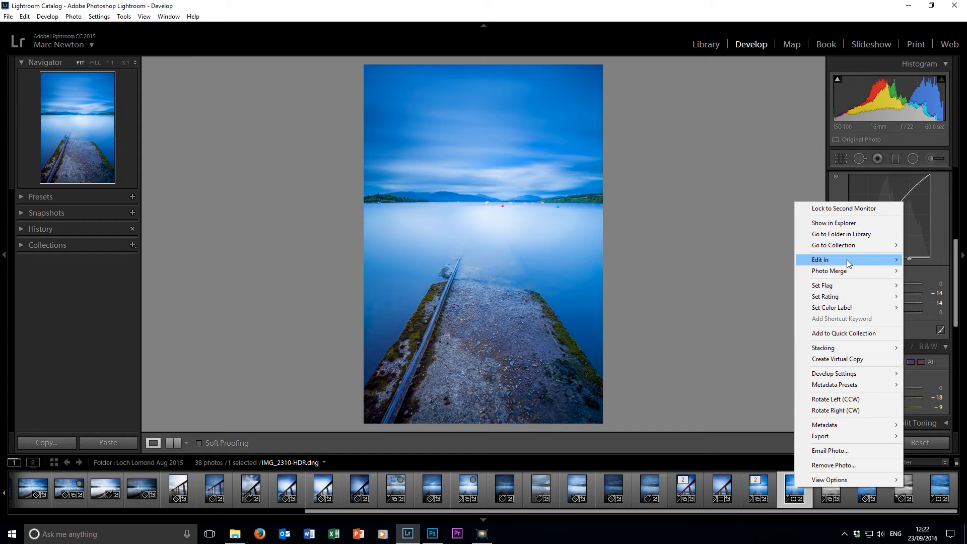
mouse_move(847, 262)
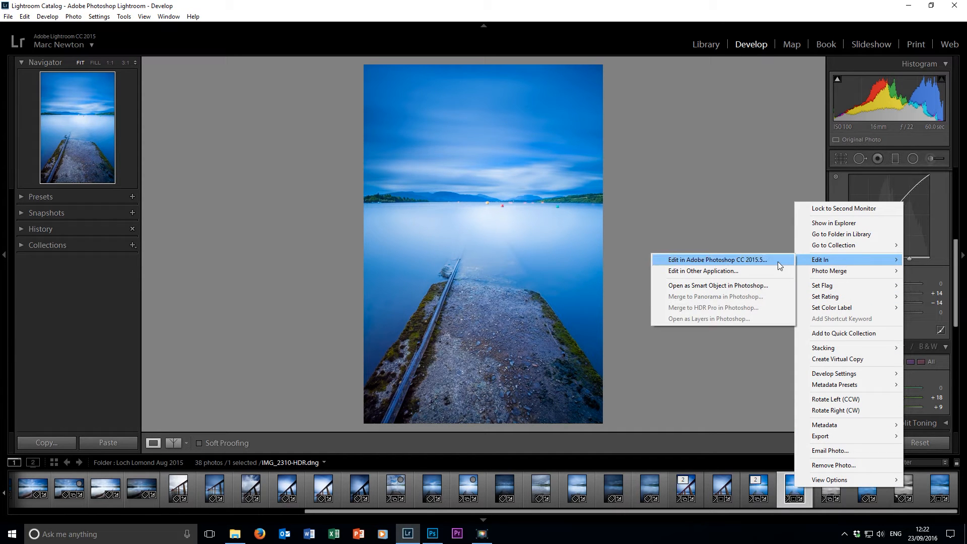
left_click(744, 261)
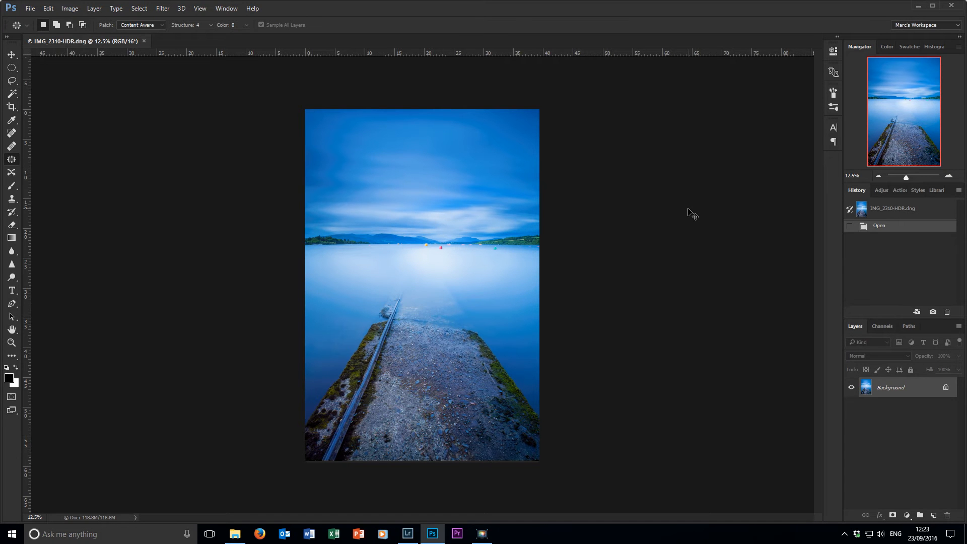
key("ctrl+0")
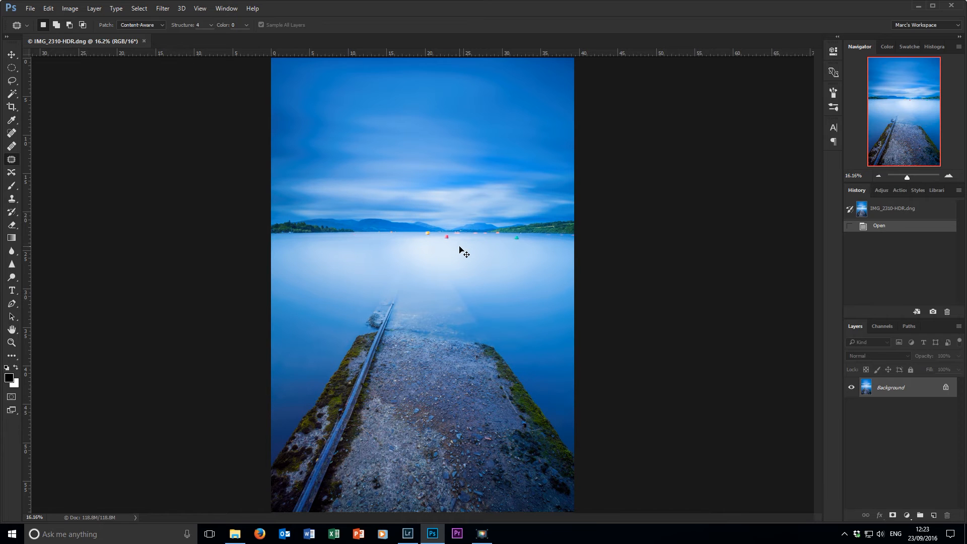
Step: Add a new empty layer above the Background for retouching the buoys with the Content-Aware Patch tool
key("ctrl+equal")
key("ctrl+equal")
key("ctrl+equal")
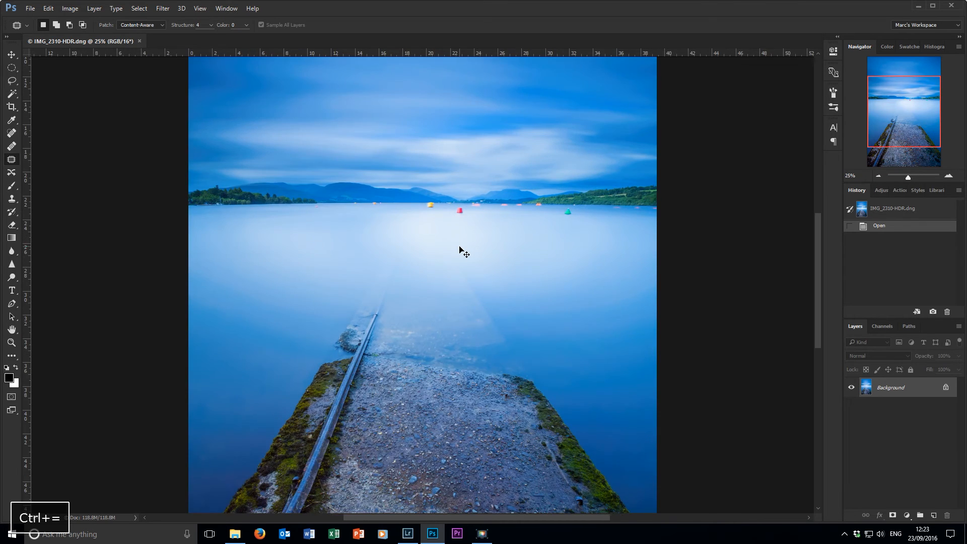
key("ctrl+equal")
key("ctrl+equal")
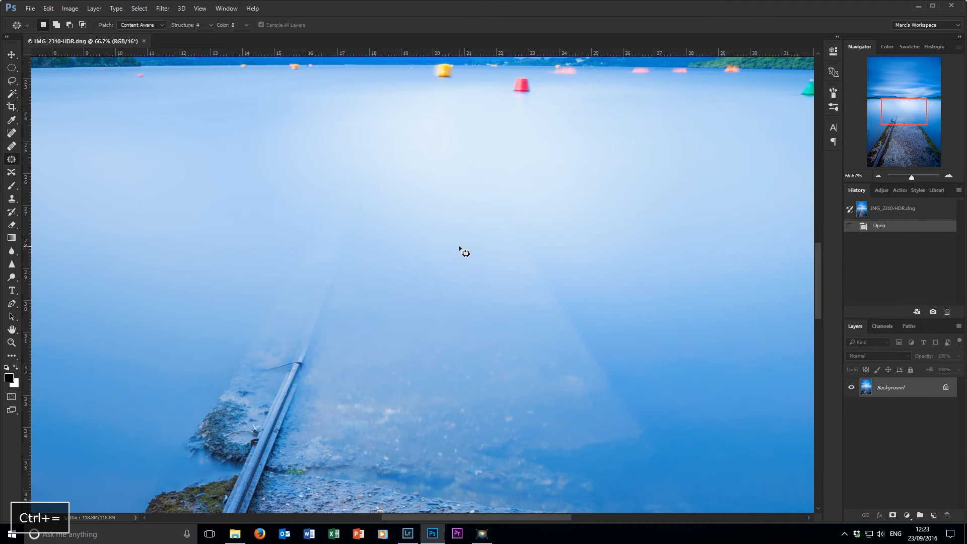
key("space")
left_click_drag(546, 153, 446, 334)
key("ctrl+equal")
key("ctrl+equal")
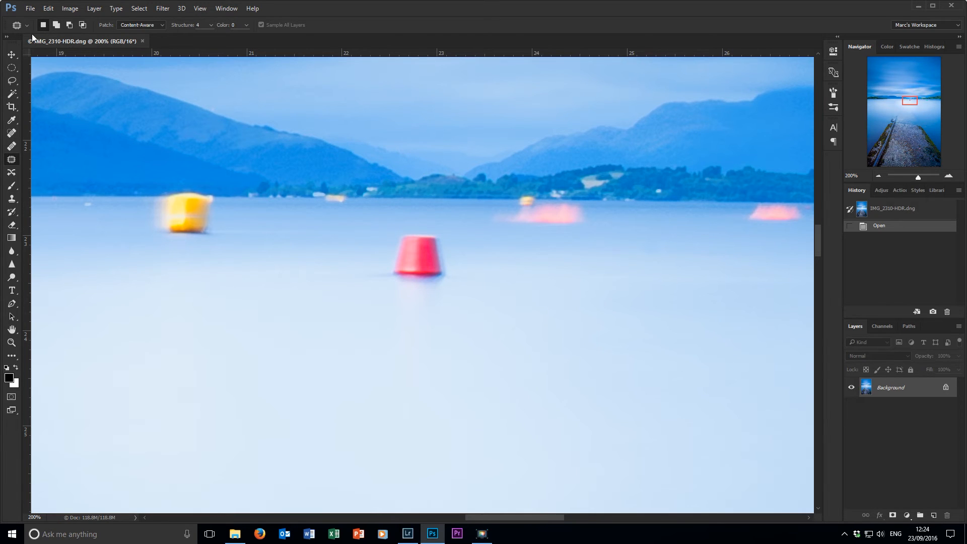
left_click(160, 25)
left_click(933, 516)
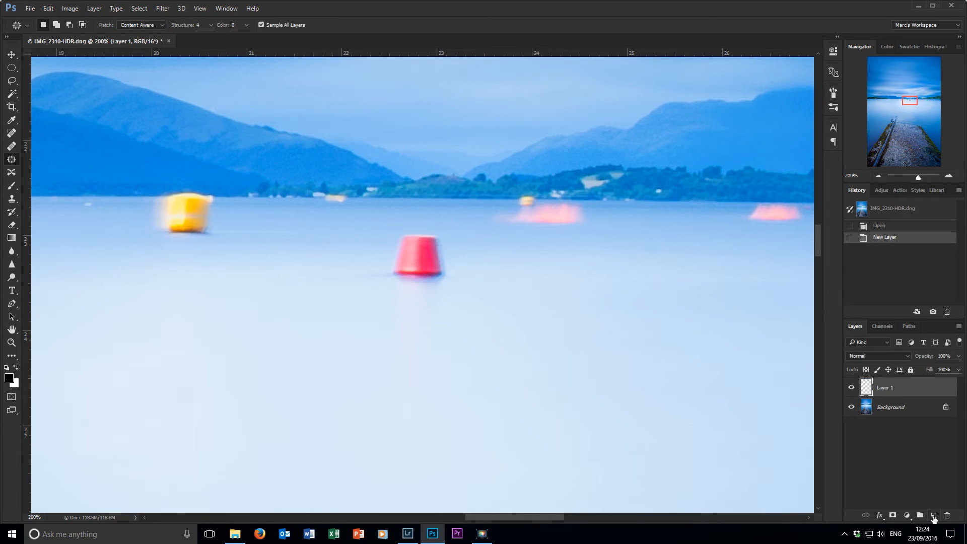
Step: Remove the red buoy by patching it with clear water beside it on the new layer, and deselect
mouse_move(437, 225)
left_mouse_down()
mouse_move(388, 229)
mouse_move(334, 278)
mouse_move(449, 294)
mouse_move(470, 260)
mouse_move(435, 225)
left_mouse_up()
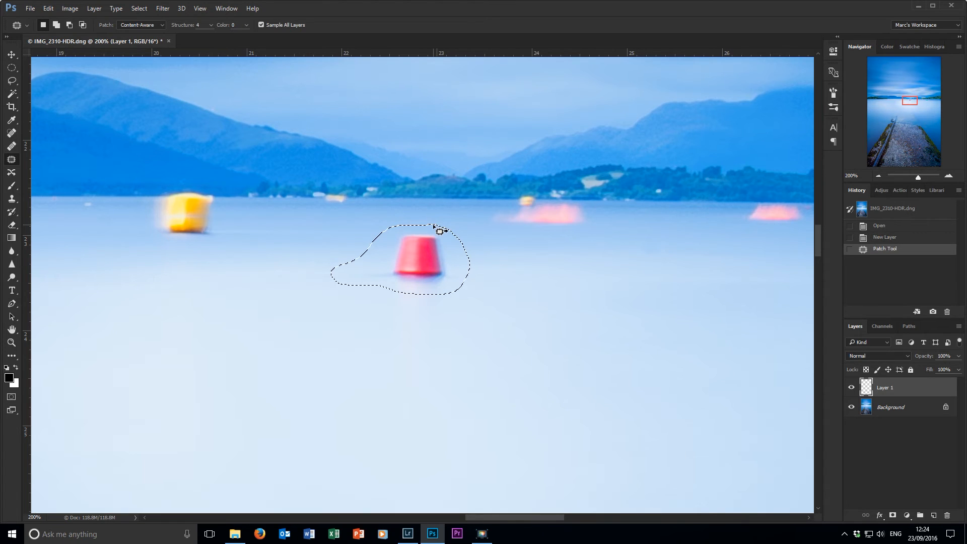
left_click_drag(421, 260, 541, 267)
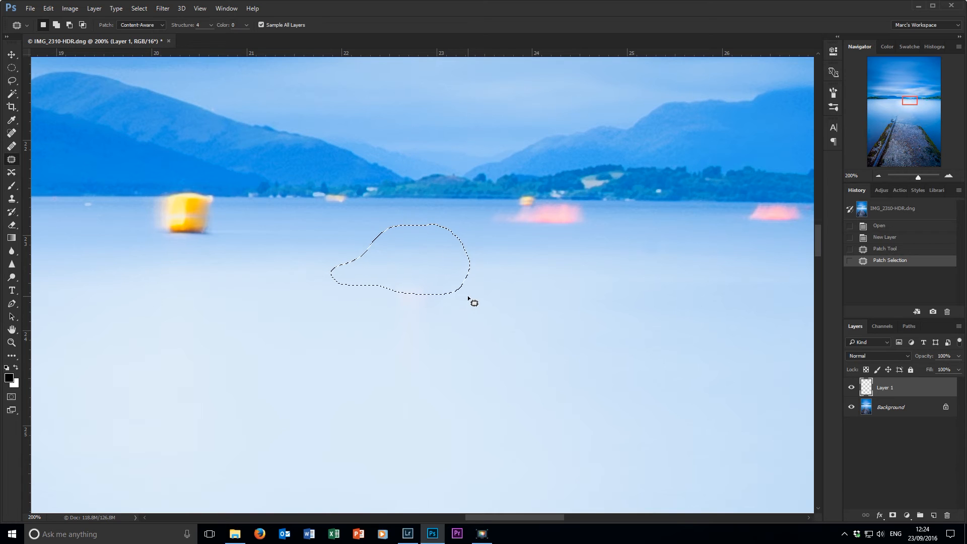
key("ctrl+d")
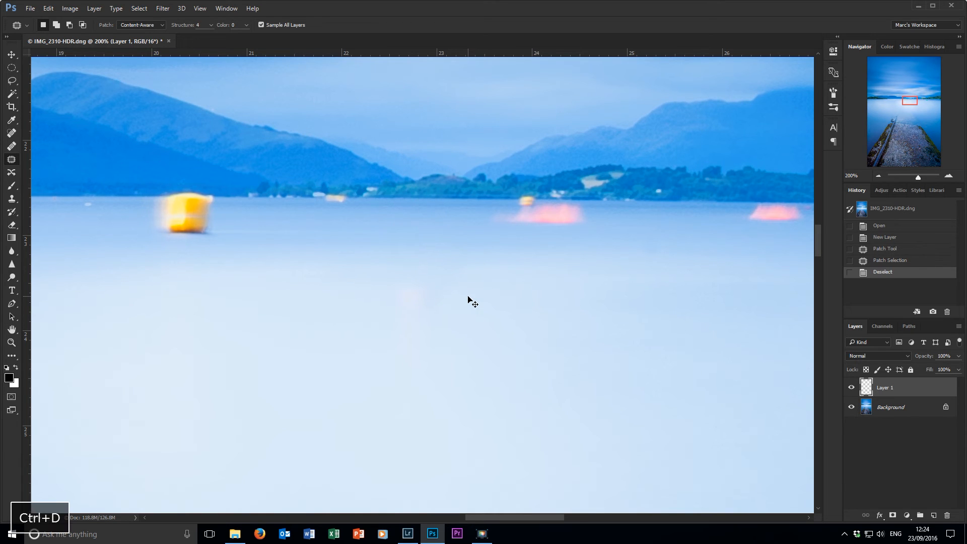
Step: Compare the water with the patch layer hidden and shown
left_click(852, 387)
left_click(851, 388)
left_click(852, 388)
left_click(852, 387)
left_click(852, 387)
left_click(852, 387)
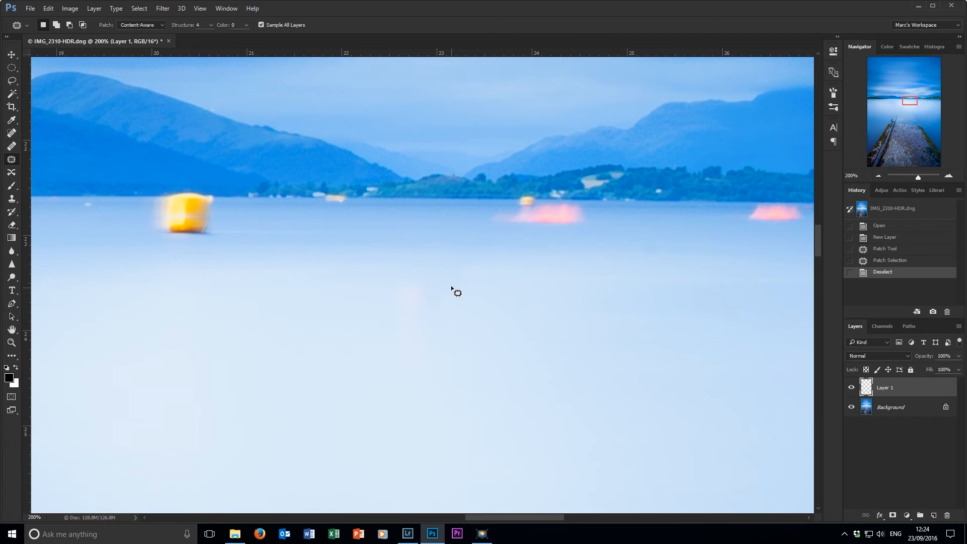
Step: Patch the faint pink speck on the water just below the horizon near the small orange buoy, and deselect
key("space")
left_click_drag(555, 257, 440, 249)
left_click_drag(769, 238, 669, 314)
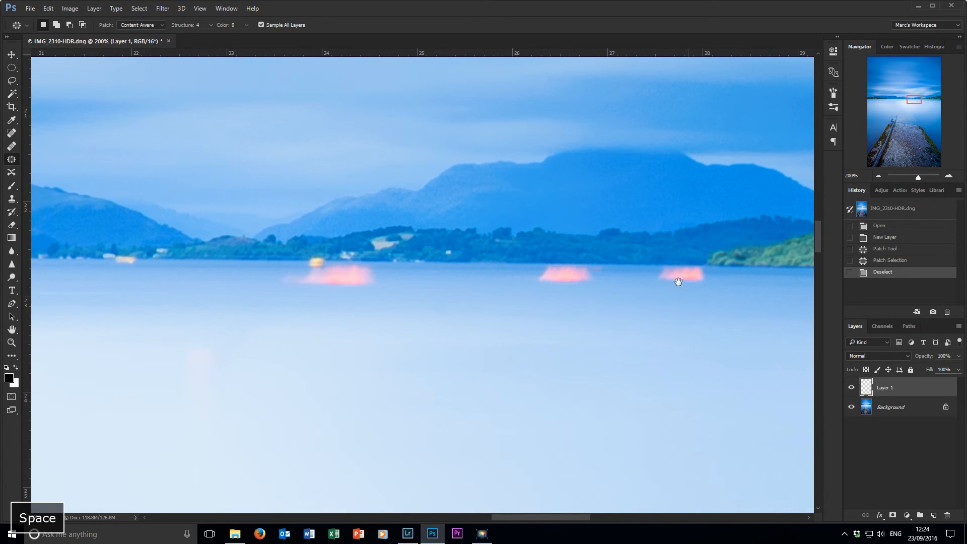
left_click_drag(425, 307, 641, 317)
left_click_drag(359, 291, 714, 310)
left_click_drag(256, 308, 630, 301)
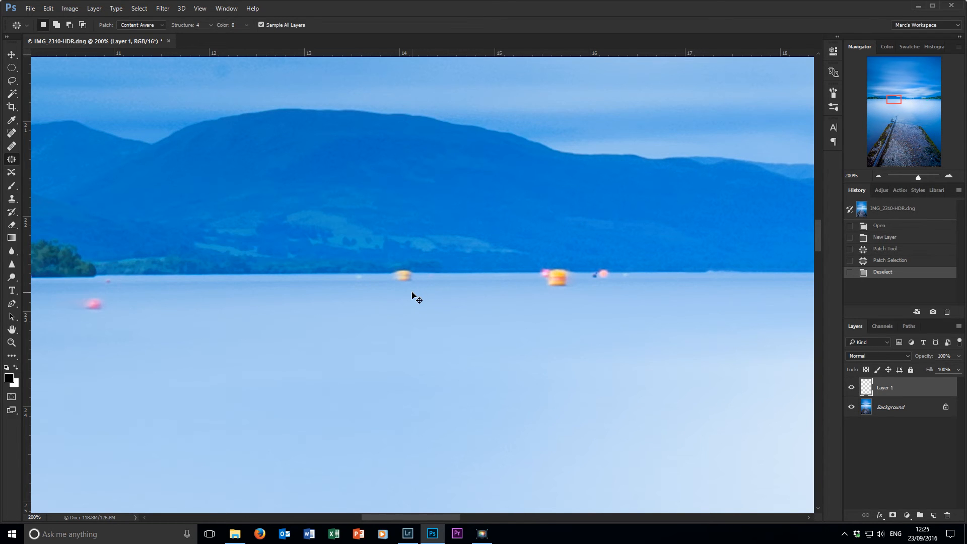
key("ctrl+equal")
key("ctrl+equal")
key("ctrl+equal")
key("ctrl+equal")
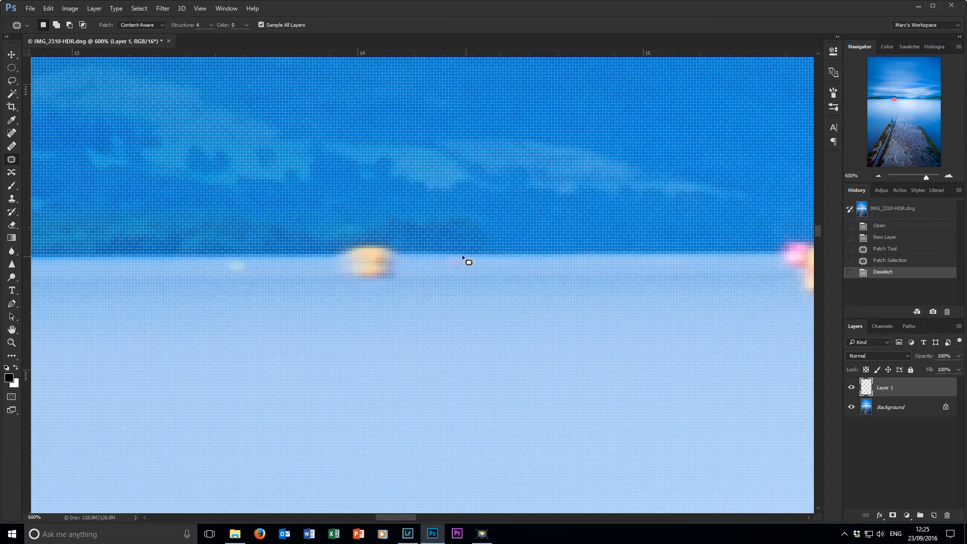
mouse_move(467, 263)
left_mouse_down()
mouse_move(444, 257)
mouse_move(438, 275)
mouse_move(456, 279)
mouse_move(466, 258)
mouse_move(457, 268)
mouse_move(502, 269)
left_mouse_up()
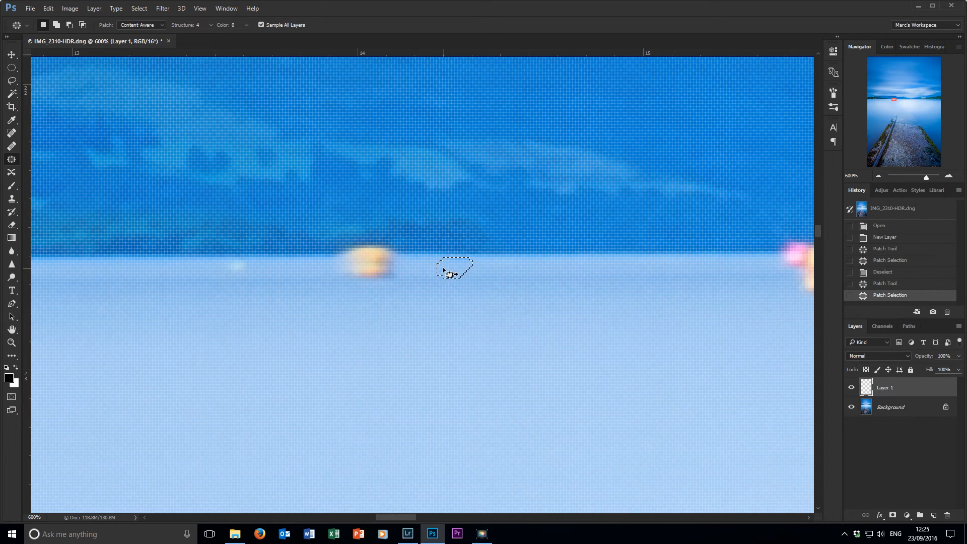
key("ctrl+d")
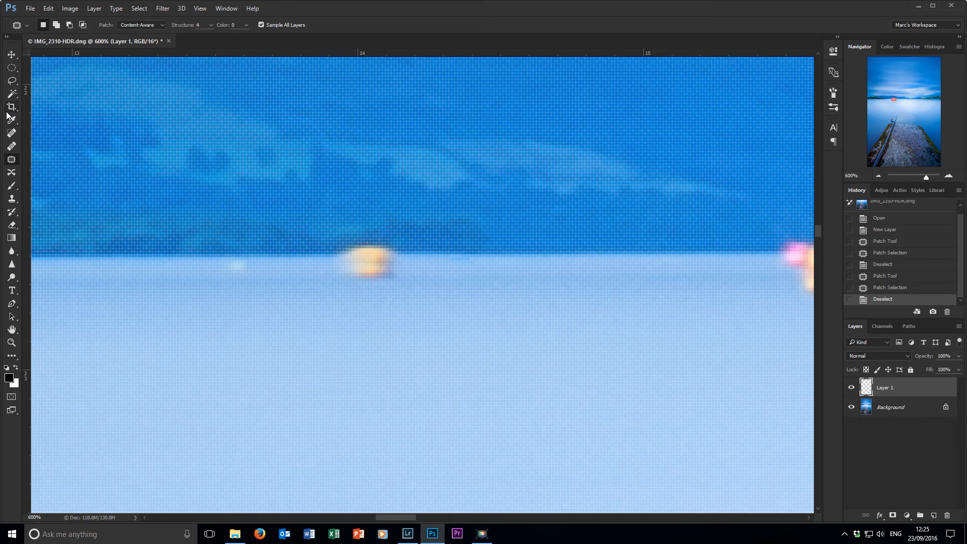
Step: Outline the part of the small orange buoy below the horizon with the Polygonal Lasso and patch it with clear water beside it
left_click(13, 81)
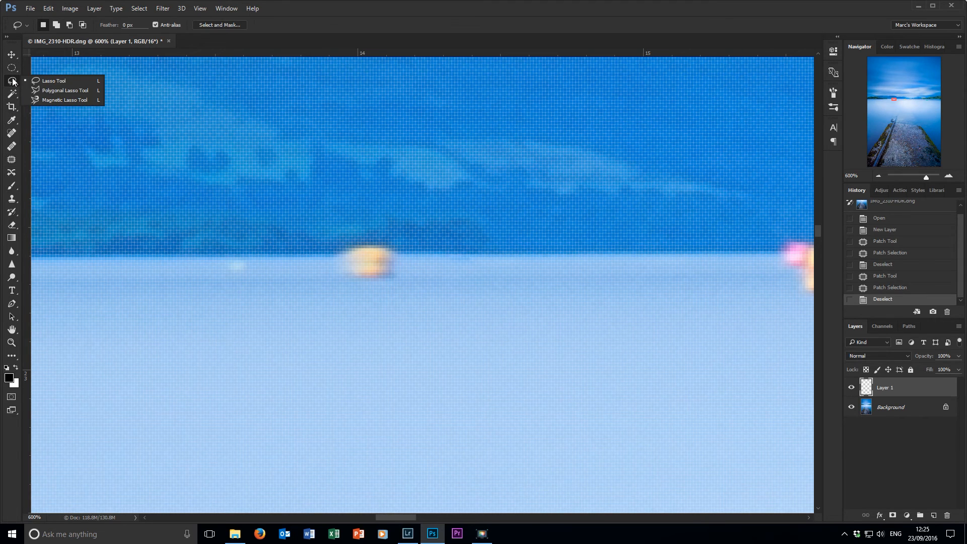
left_click(66, 92)
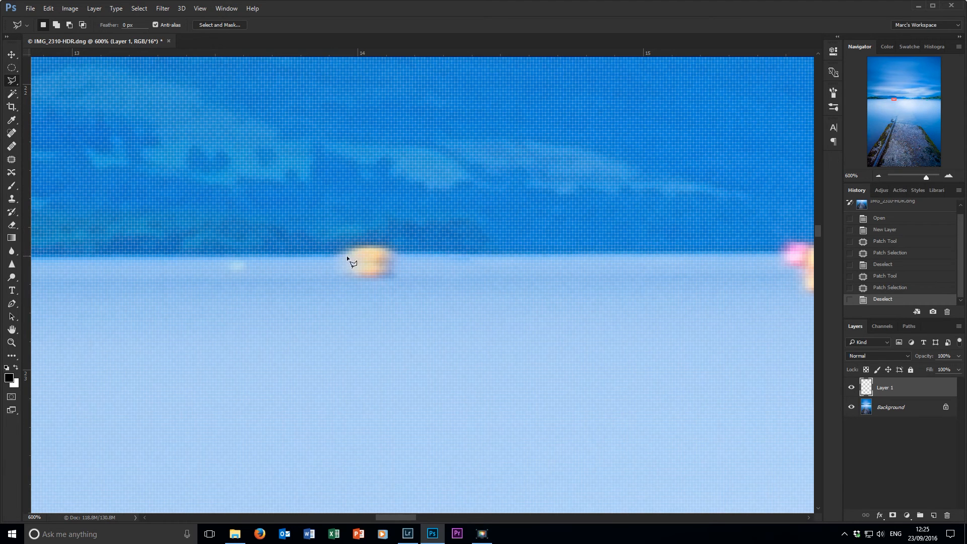
left_click(316, 256)
left_click(311, 274)
left_click(317, 256)
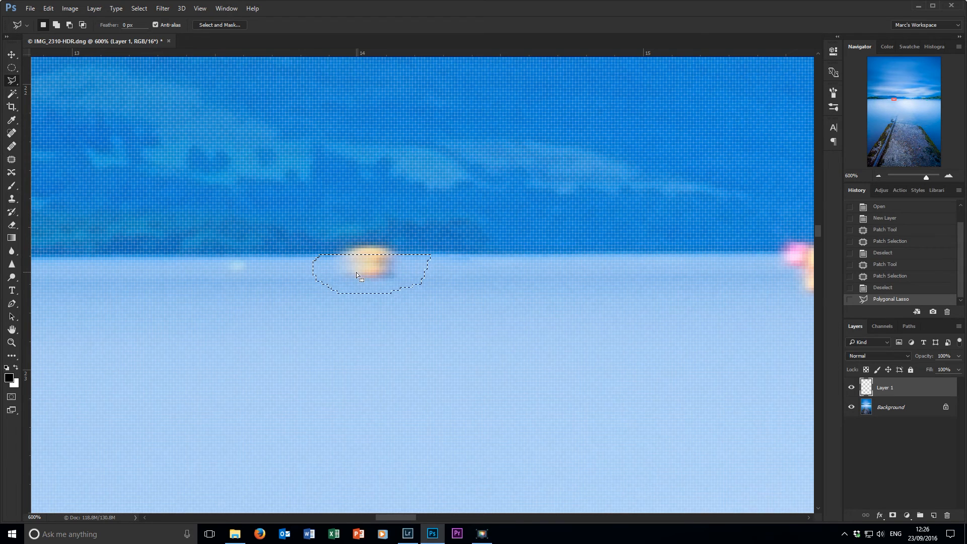
left_click(12, 159)
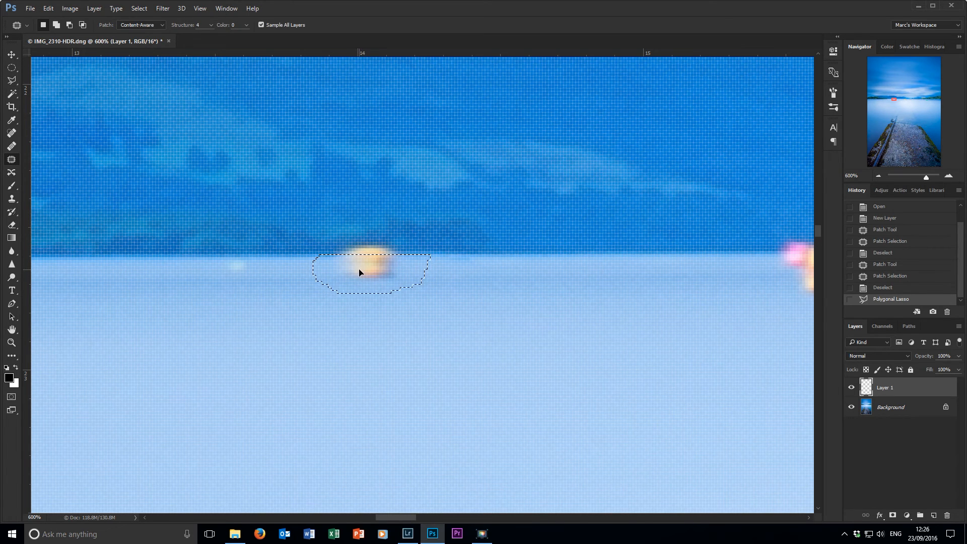
left_click_drag(364, 272, 477, 272)
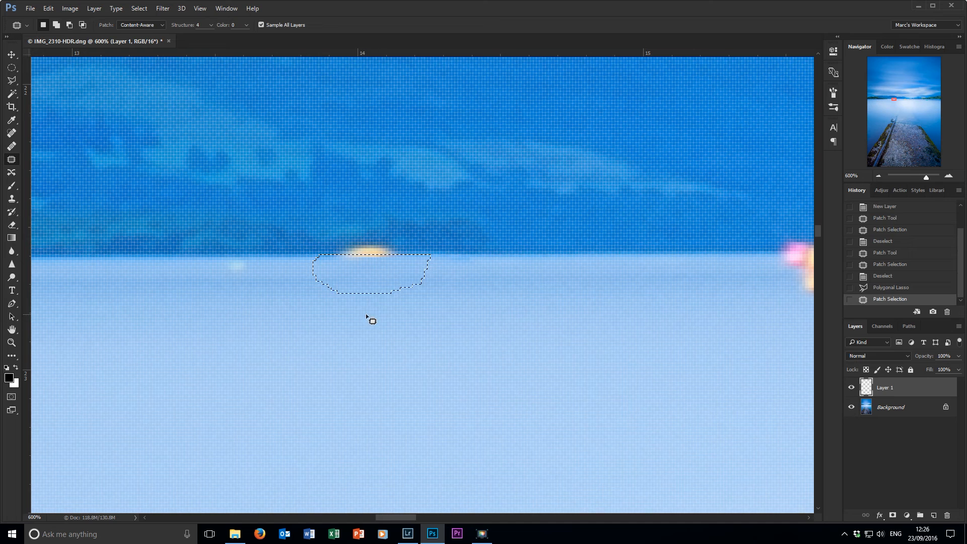
Step: Blend the patched water with a 10 px Clone Stamp brush sampled from the water beside it, and deselect
left_click(13, 201)
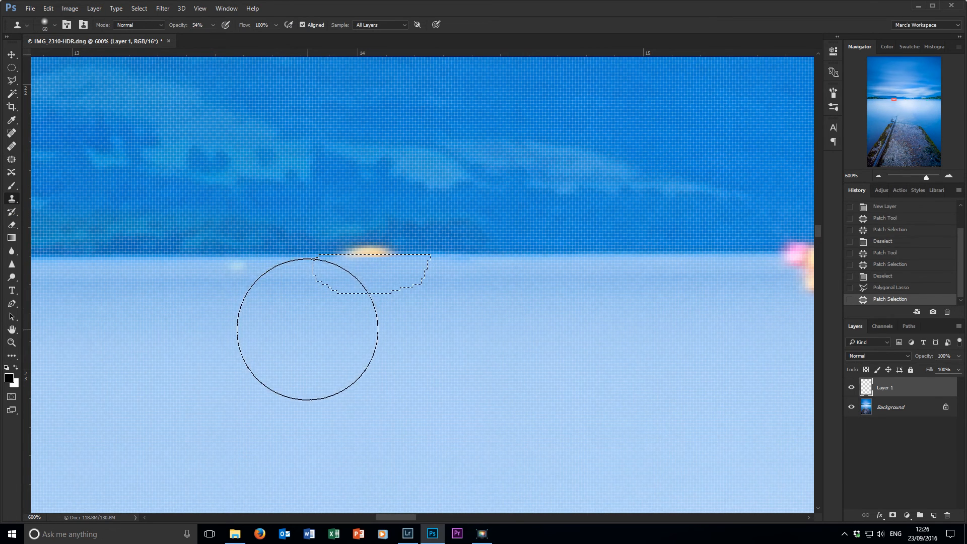
key("bracketleft")
key("bracketleft")
key("bracketleft")
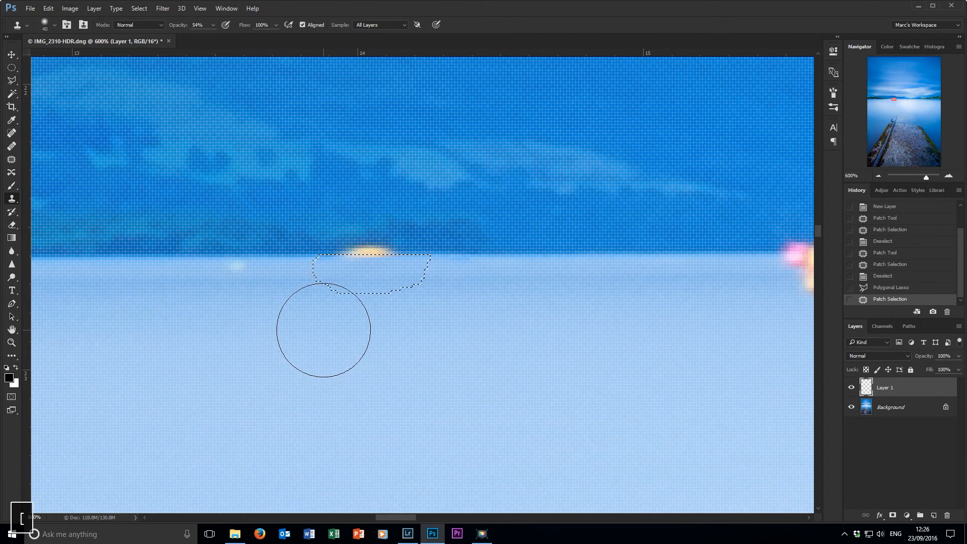
key("bracketleft")
key("bracketleft")
key("bracketleft")
key("bracketleft")
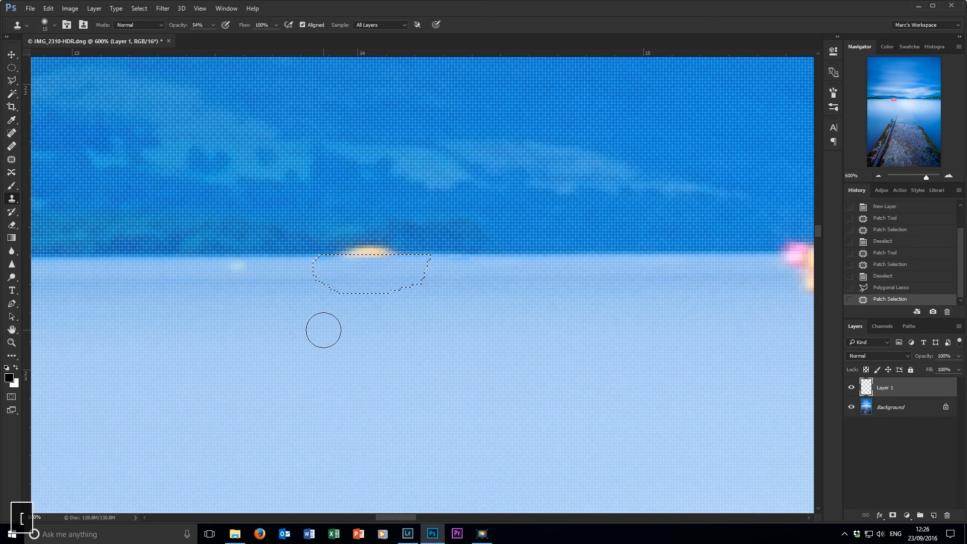
right_click(324, 323)
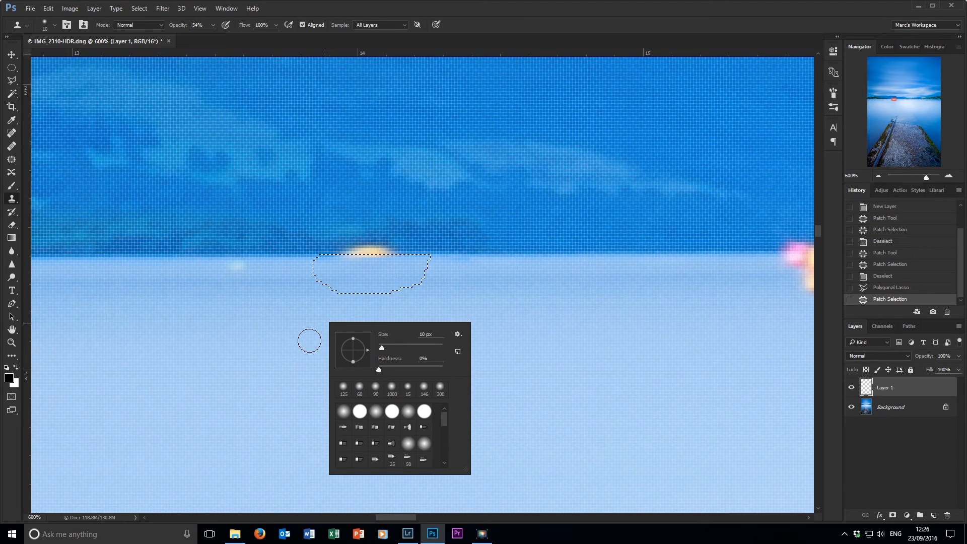
key("Return")
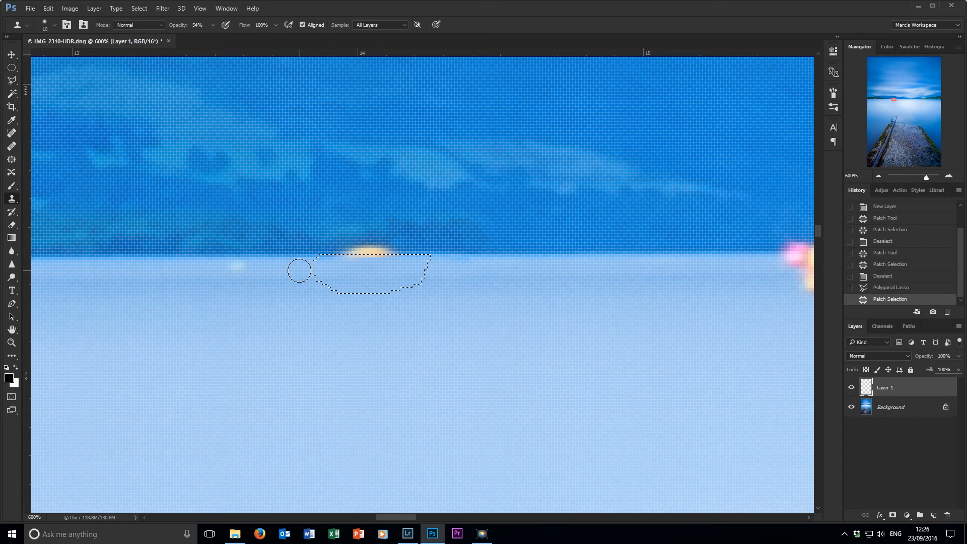
key("alt")
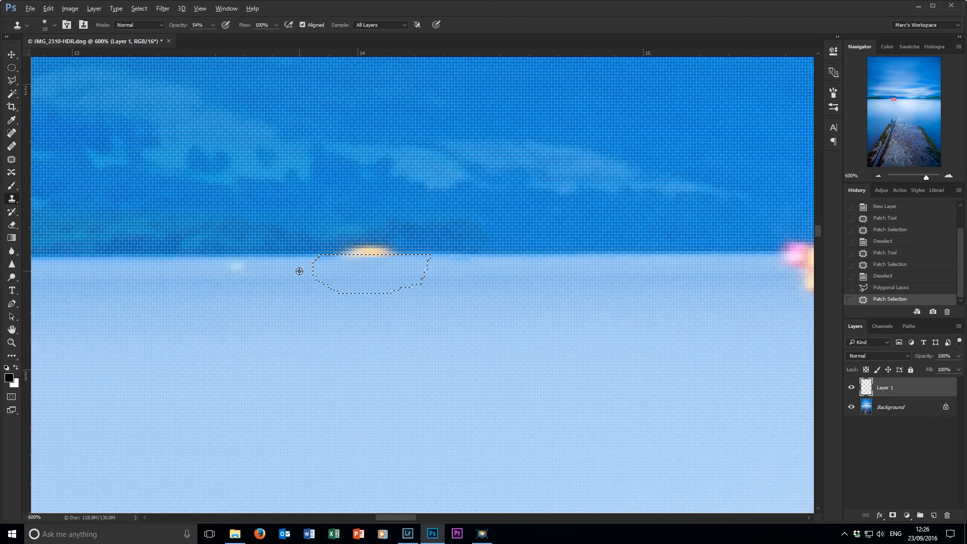
left_click(300, 270, "alt")
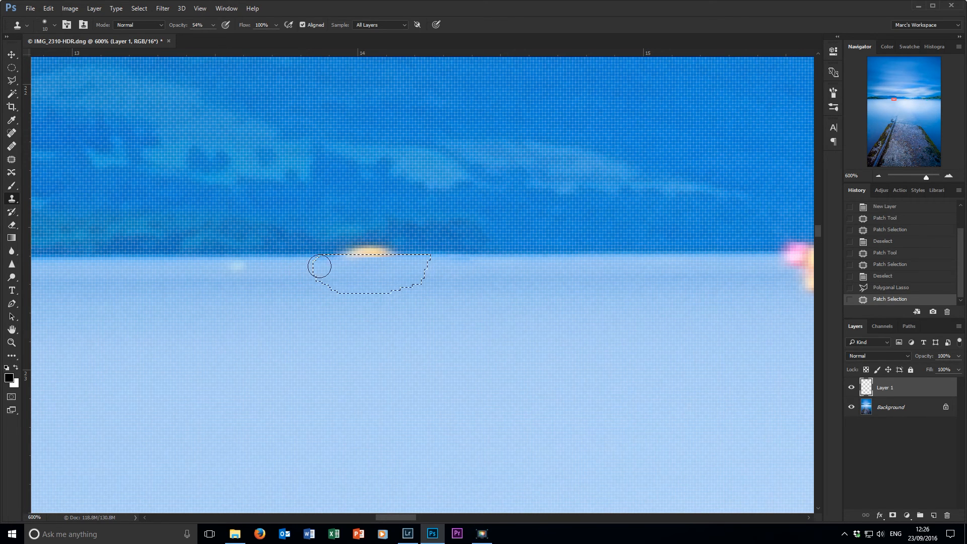
mouse_move(363, 259)
left_mouse_down()
mouse_move(345, 257)
mouse_move(394, 256)
mouse_move(361, 252)
mouse_move(386, 250)
mouse_move(404, 259)
left_mouse_up()
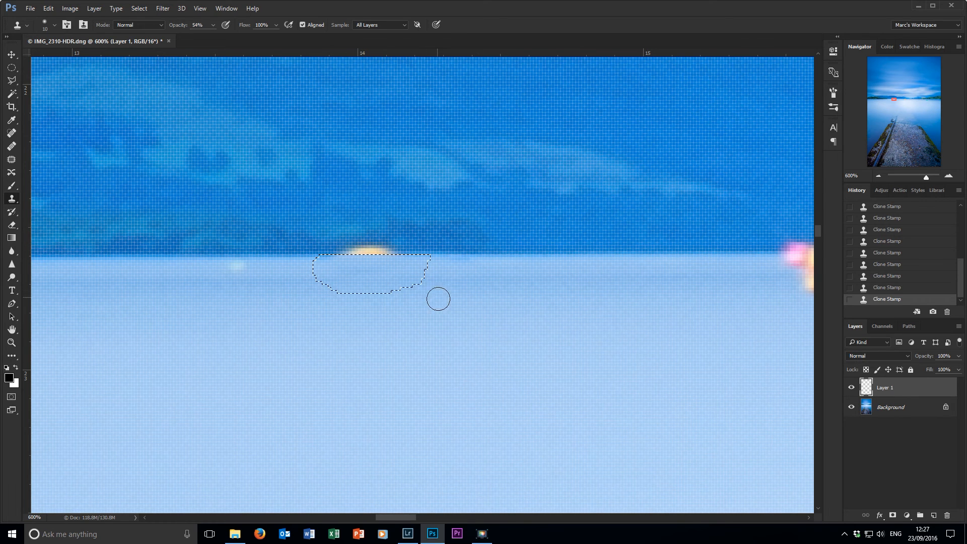
key("ctrl+d")
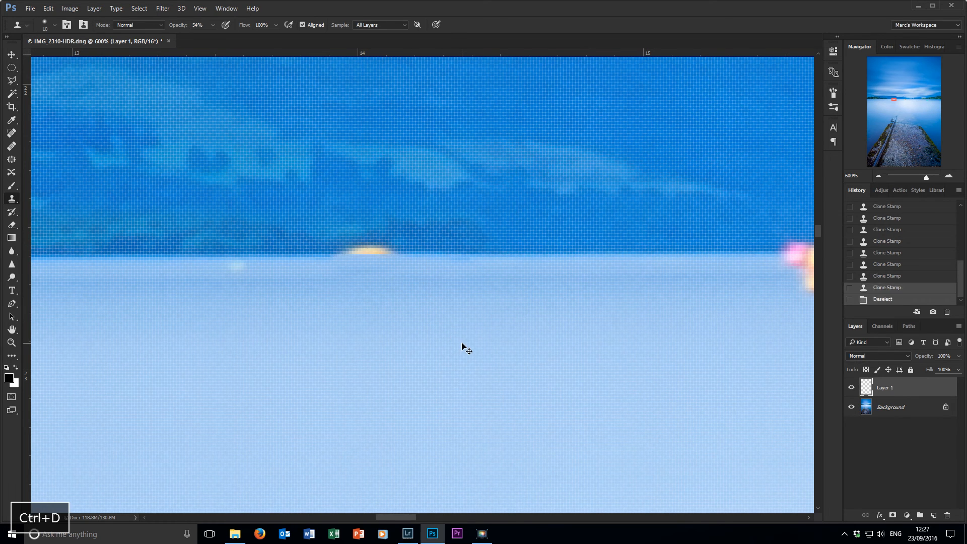
Step: Compare the small orange buoy's area with Layer 1 hidden and shown
left_click(851, 387)
left_click(851, 387)
left_click(851, 387)
left_click(851, 388)
left_click(851, 387)
left_click(851, 387)
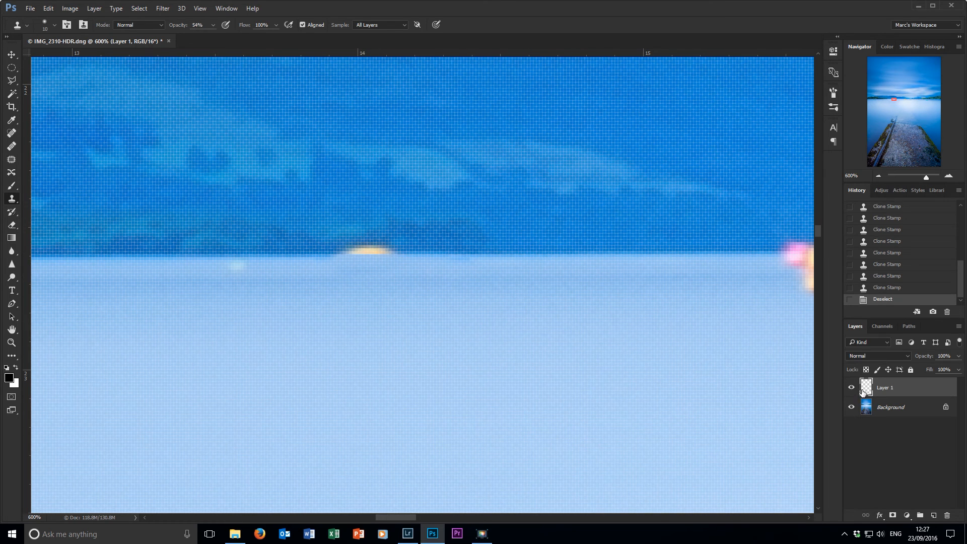
Step: Add a new layer, outline the rest of the orange buoy above the waterline, patch it with clean hillside beside it, and deselect
left_click(934, 515)
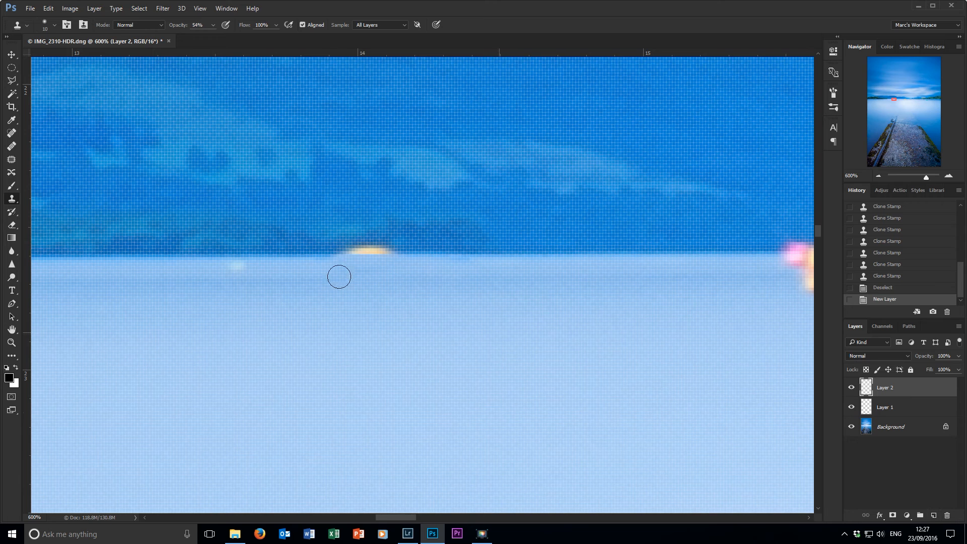
left_click(13, 83)
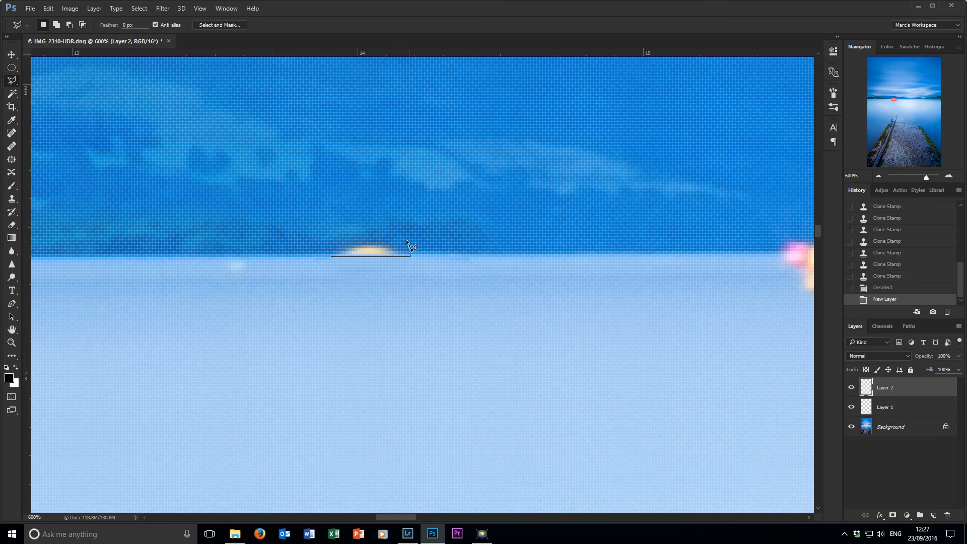
left_click(330, 256)
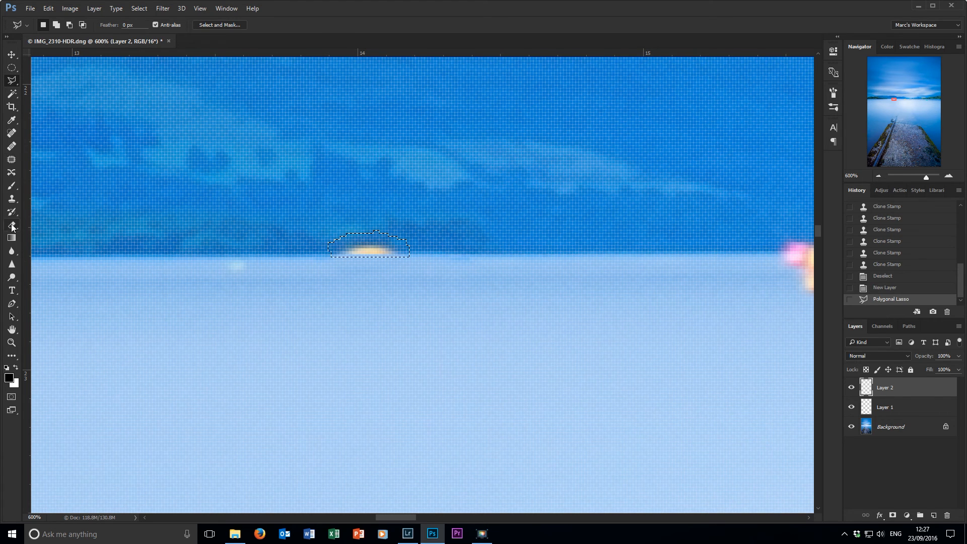
left_click(12, 160)
left_click_drag(353, 250, 448, 243)
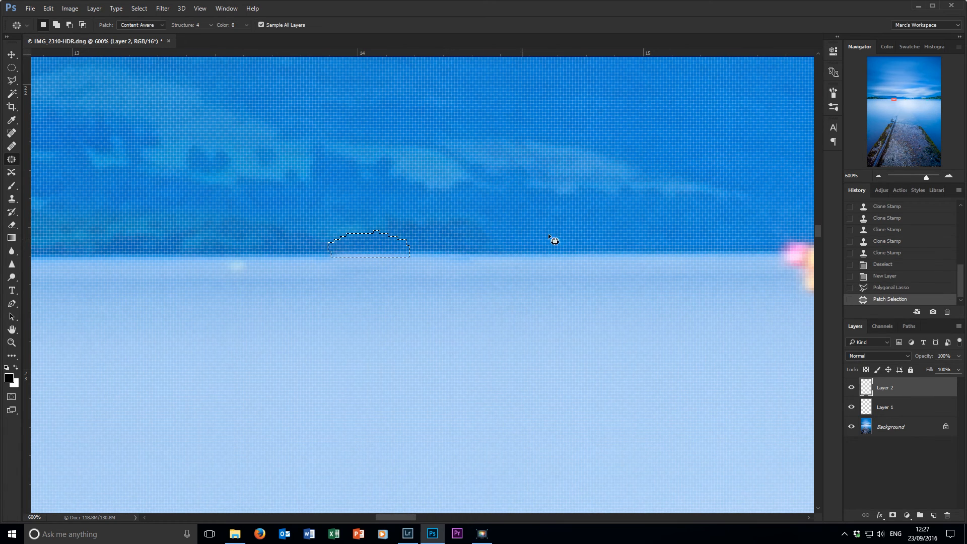
key("ctrl+d")
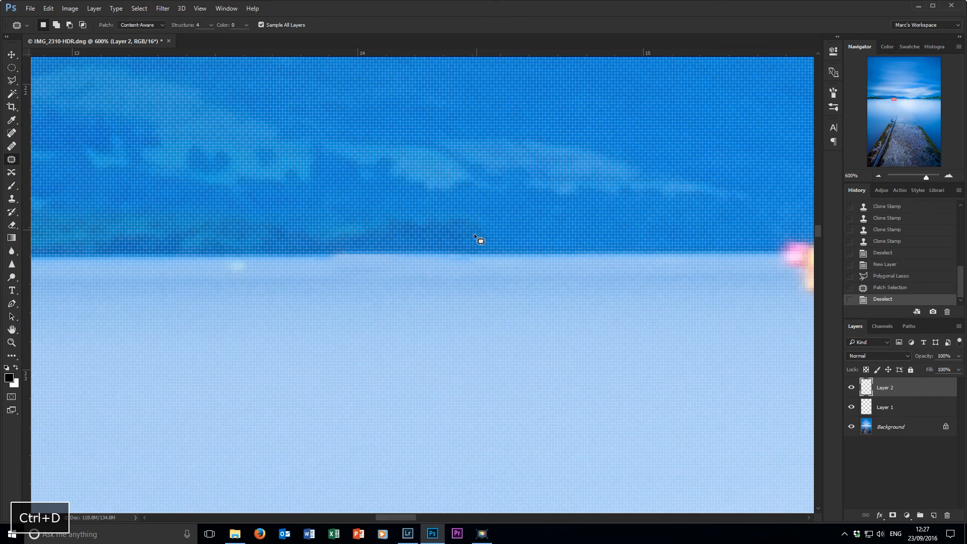
Step: Compare the horizon close up with both retouching layers hidden and shown together
left_click(852, 387)
left_click(851, 407)
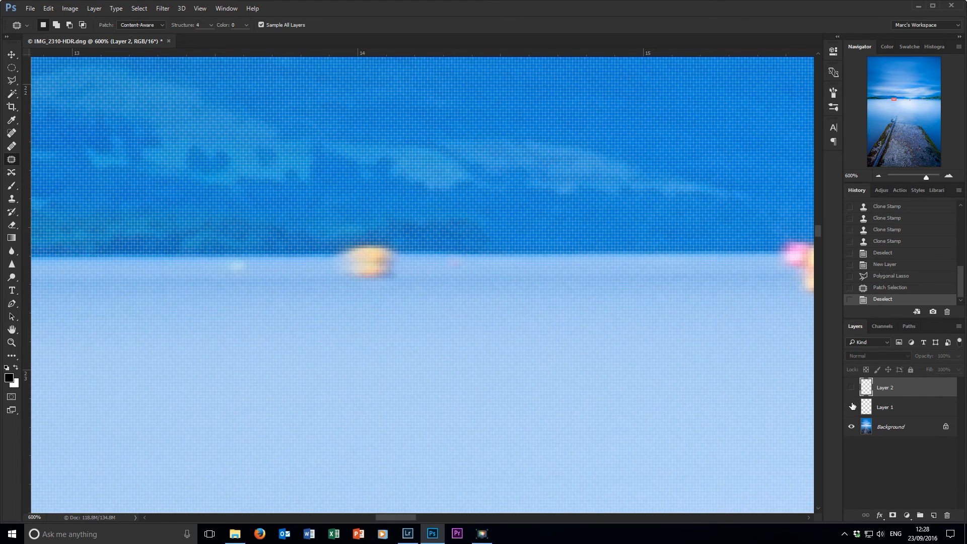
left_click(852, 407)
left_click(852, 387)
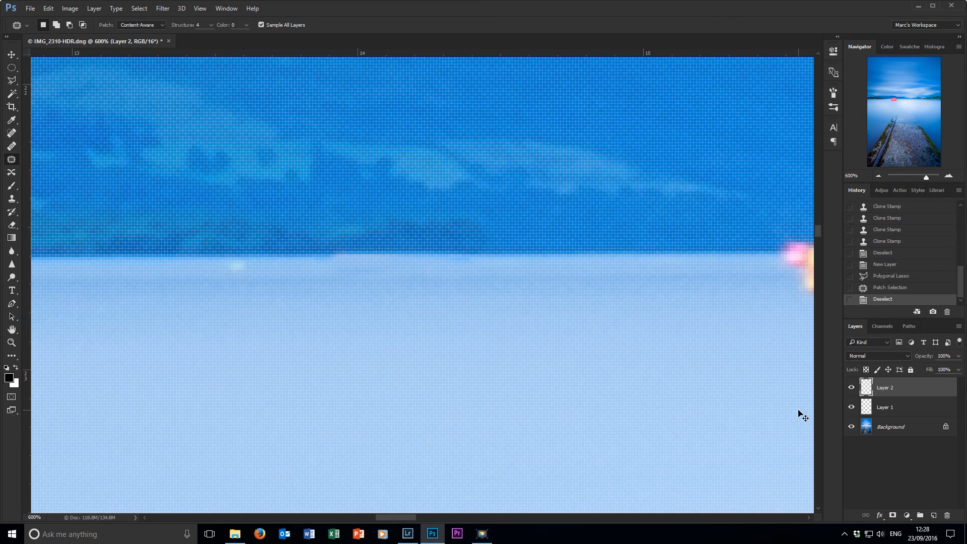
Step: Check the wider lake view at 50% with Layer 2 and Layer 1 hidden and shown in turn
key("ctrl+minus")
key("ctrl+minus")
key("ctrl+minus")
key("ctrl+minus")
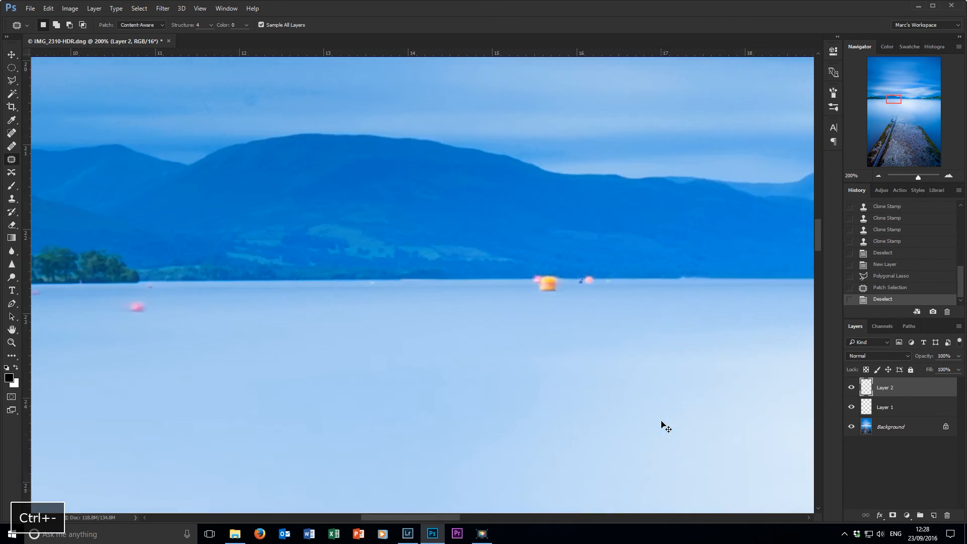
key("ctrl+minus")
key("ctrl+minus")
key("ctrl+minus")
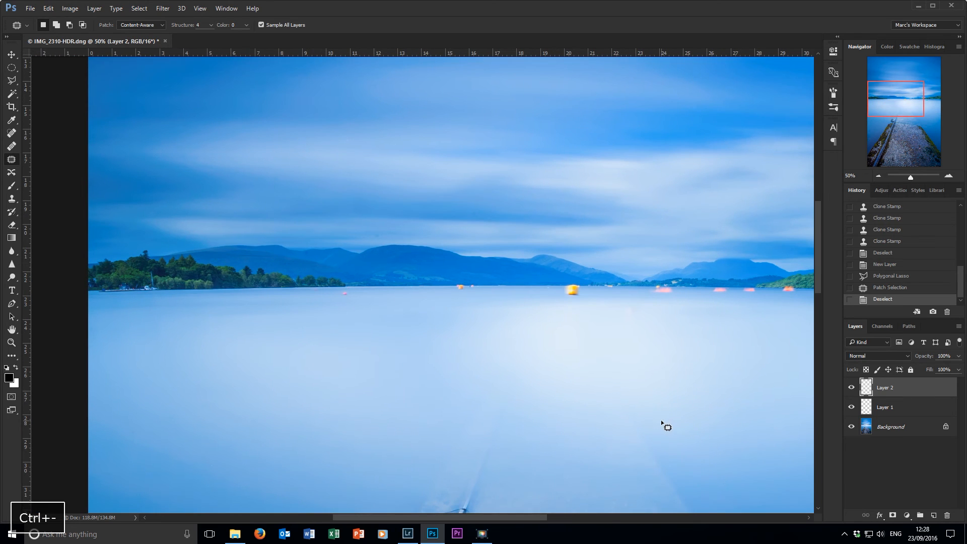
left_click(852, 388)
left_click(851, 388)
left_click(851, 407)
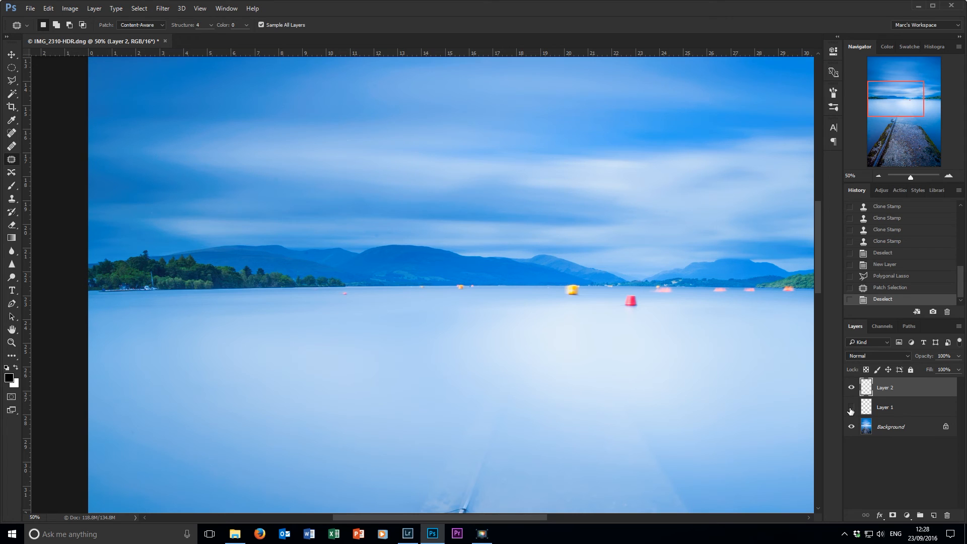
left_click(851, 407)
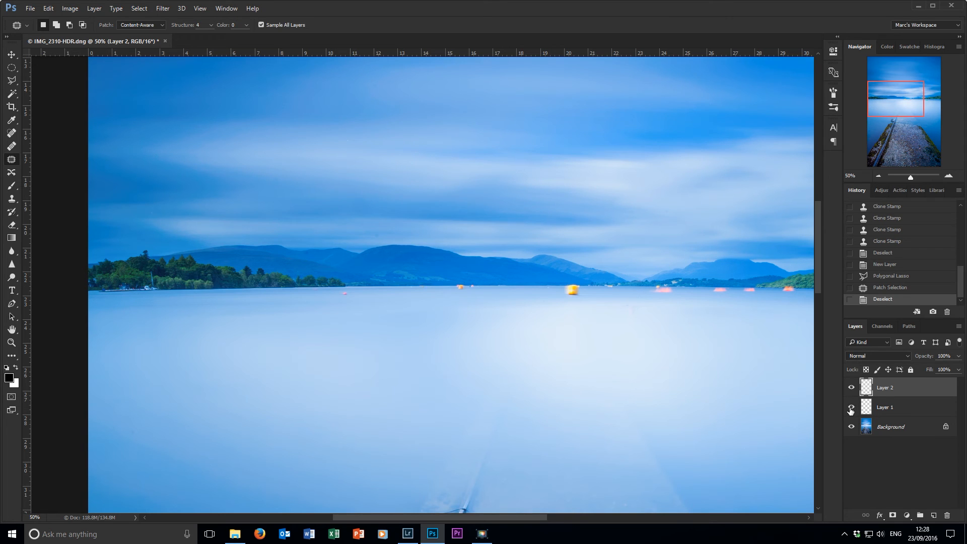
Step: Group Layer 1 and Layer 2 together
left_click(894, 410)
left_click(910, 388, "shift")
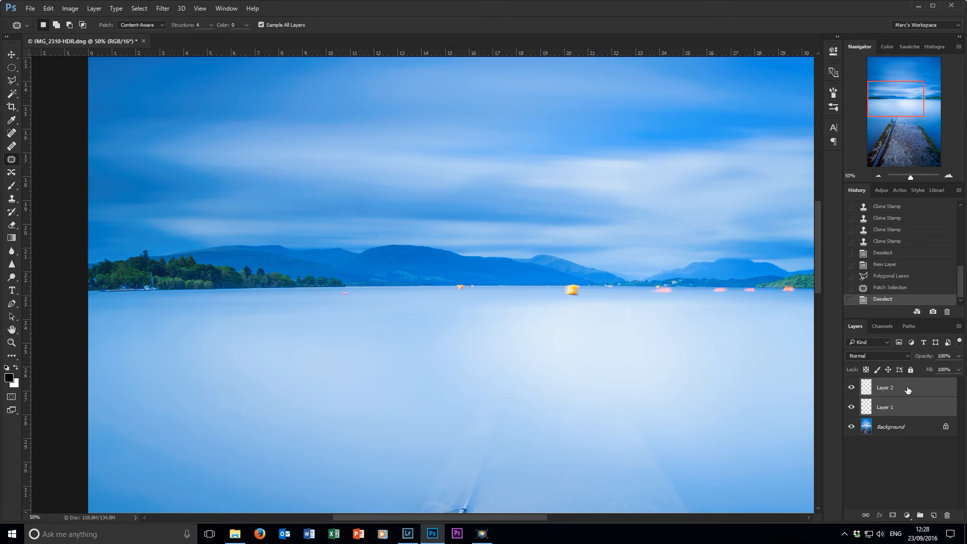
key("ctrl+g")
Step: Compare the lake with the retouching group hidden and shown, and examine the remaining buoys along the horizon
left_click(851, 385)
left_click(851, 384)
left_click(851, 385)
left_click(851, 384)
left_click(851, 384)
left_click(851, 385)
left_click(851, 385)
left_click(851, 385)
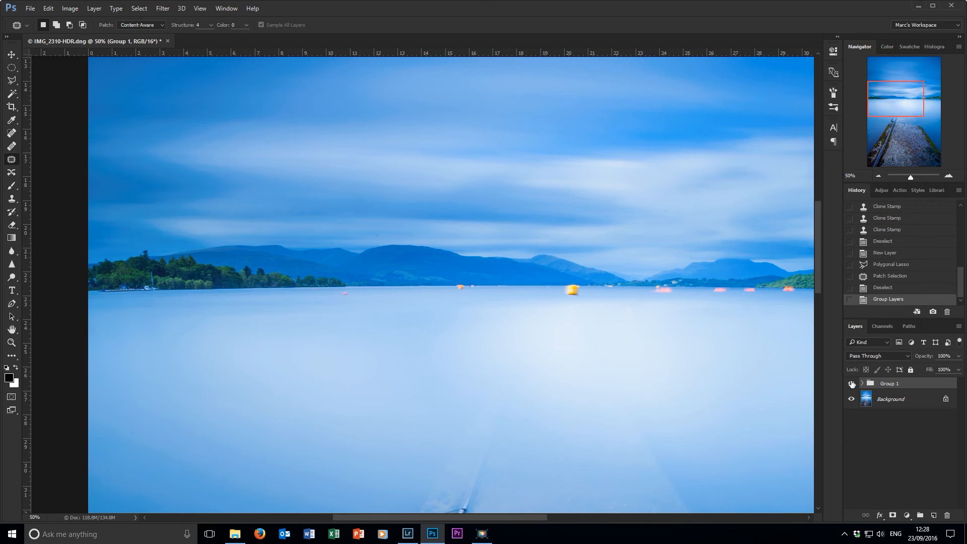
key("space")
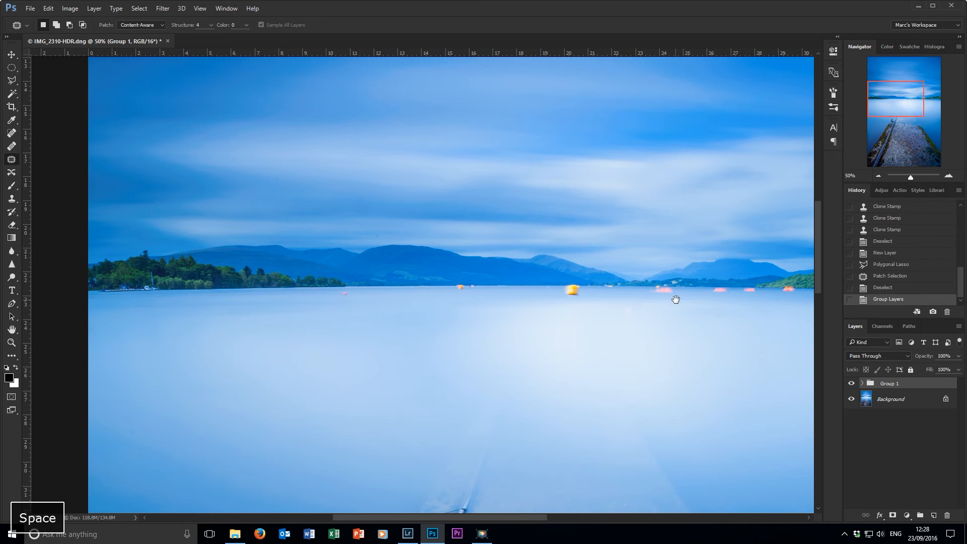
left_click_drag(675, 295, 560, 273)
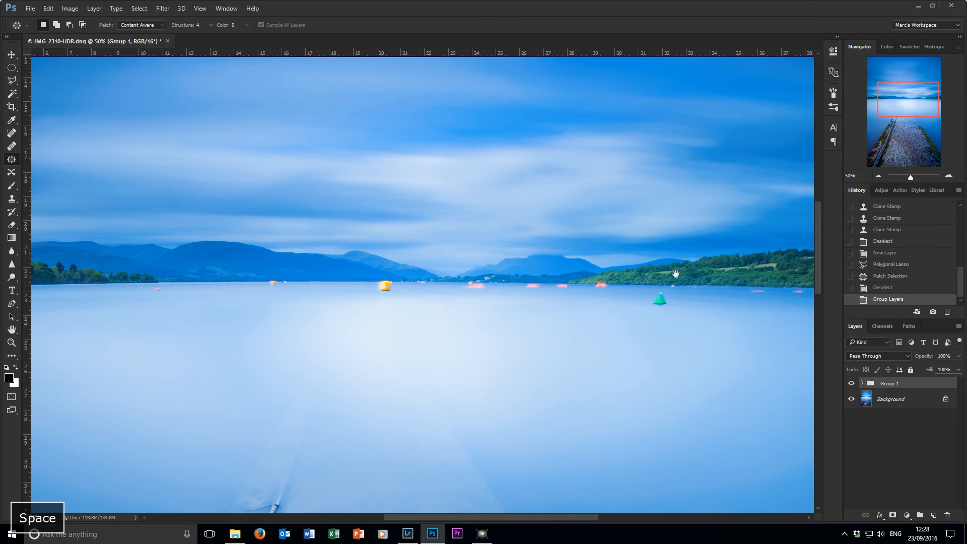
left_click_drag(433, 317, 585, 304)
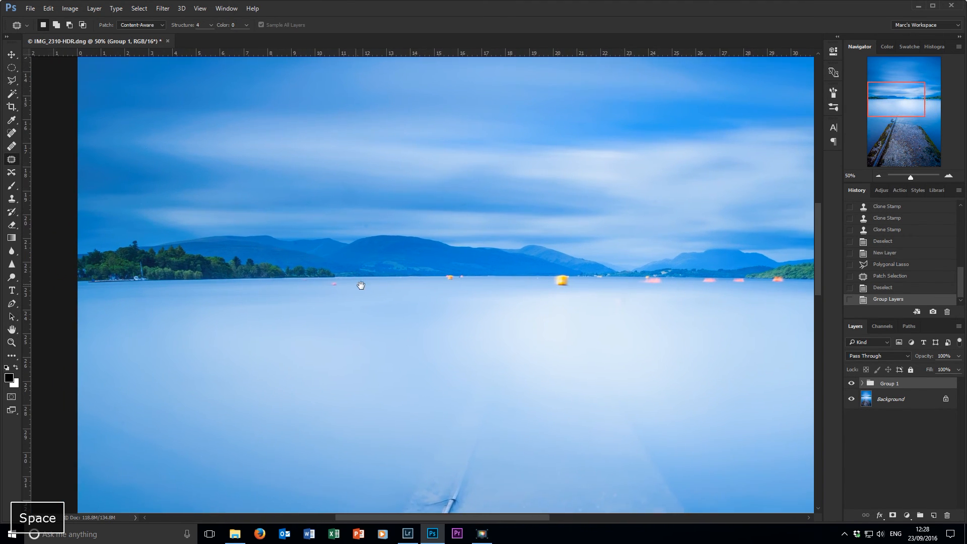
left_click_drag(340, 281, 309, 293)
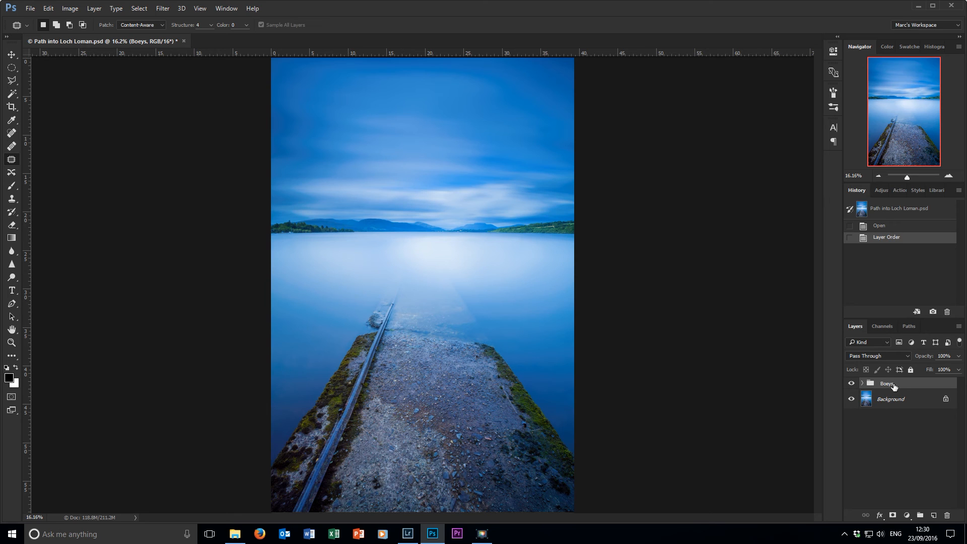
Step: Compare Path into Loch Loman.psd with the Boeys group hidden and shown, and expand the group to examine its layers
left_click(851, 384)
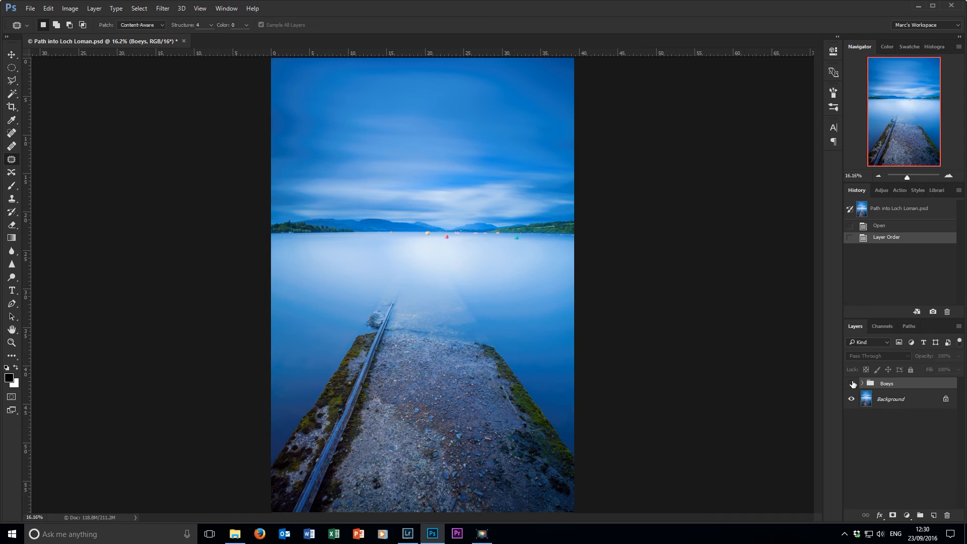
left_click(851, 384)
left_click(851, 383)
left_click(852, 384)
left_click(852, 383)
left_click(851, 384)
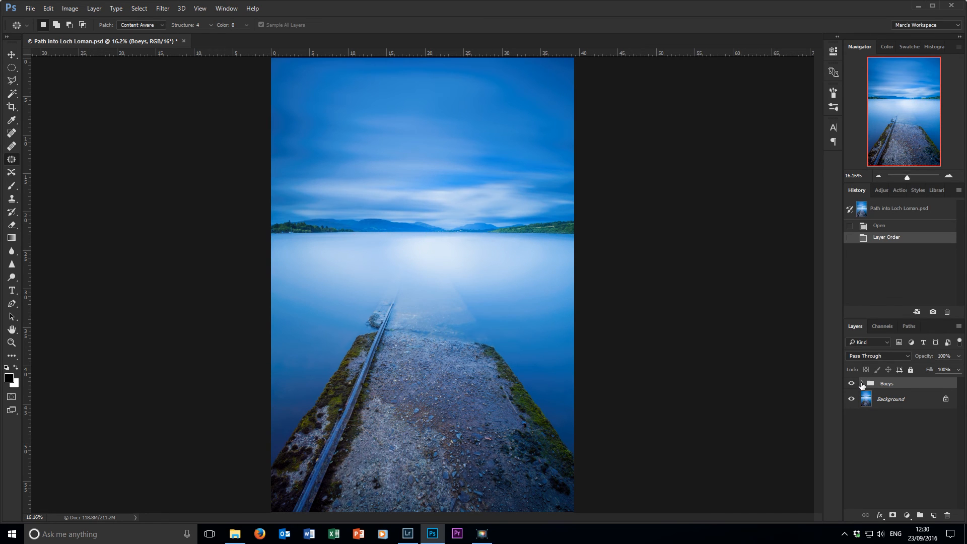
left_click(862, 384)
mouse_move(962, 407)
left_mouse_down()
mouse_move(948, 468)
mouse_move(960, 406)
mouse_move(960, 468)
mouse_move(960, 407)
left_mouse_up()
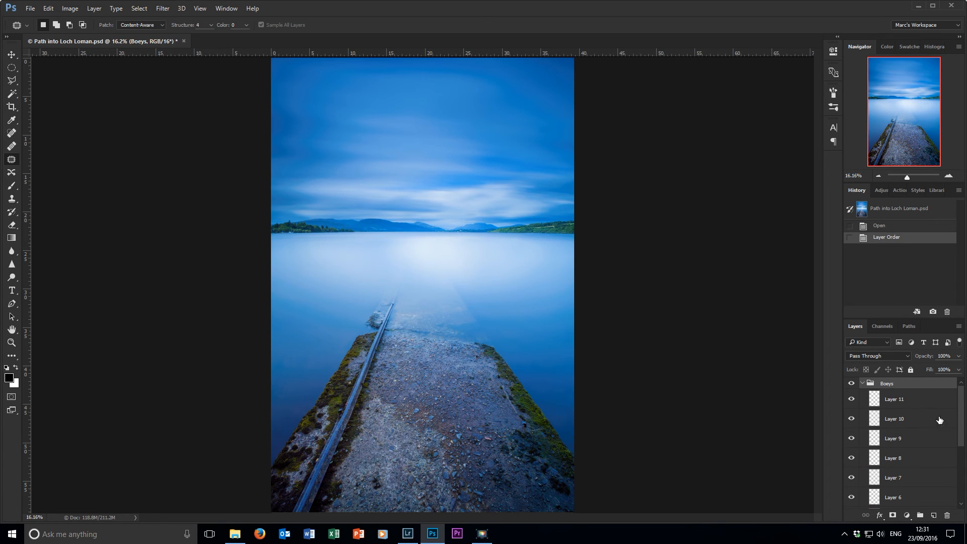
Step: Examine the layers in the Boeys group, toggling the visibility of Layer 1 and Layer 2, and collapse the group
left_click_drag(957, 431, 956, 455)
scroll(953, 475, "down", 1)
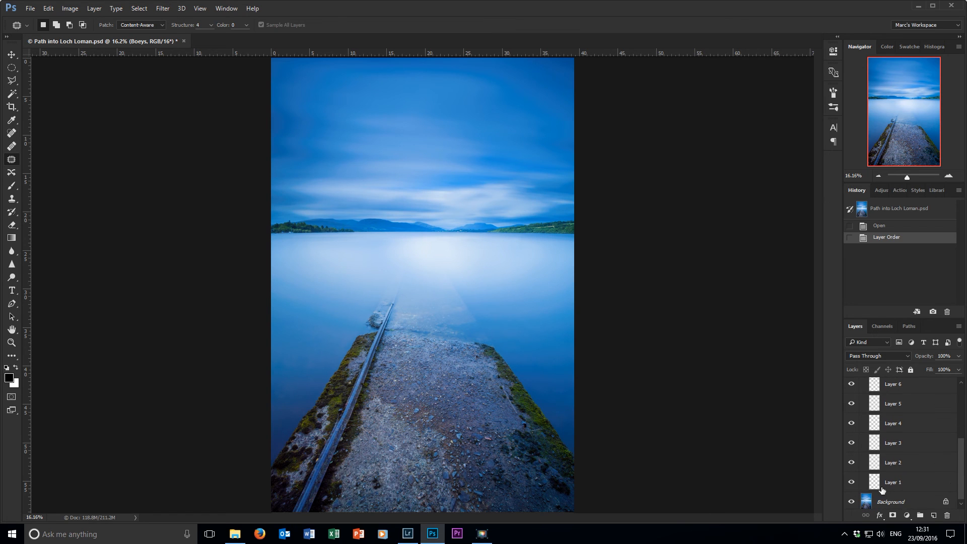
left_click(851, 482)
left_click(851, 481)
left_click(851, 462)
left_click(851, 482)
mouse_move(851, 482)
left_mouse_down()
mouse_move(851, 392)
mouse_move(850, 483)
left_mouse_up()
left_click(850, 482)
left_click_drag(960, 459, 960, 403)
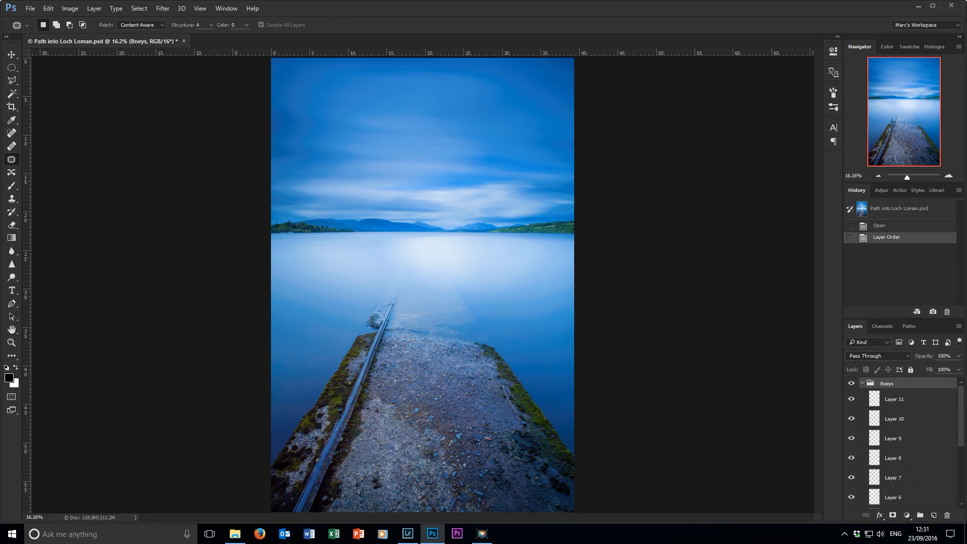
left_click(864, 384)
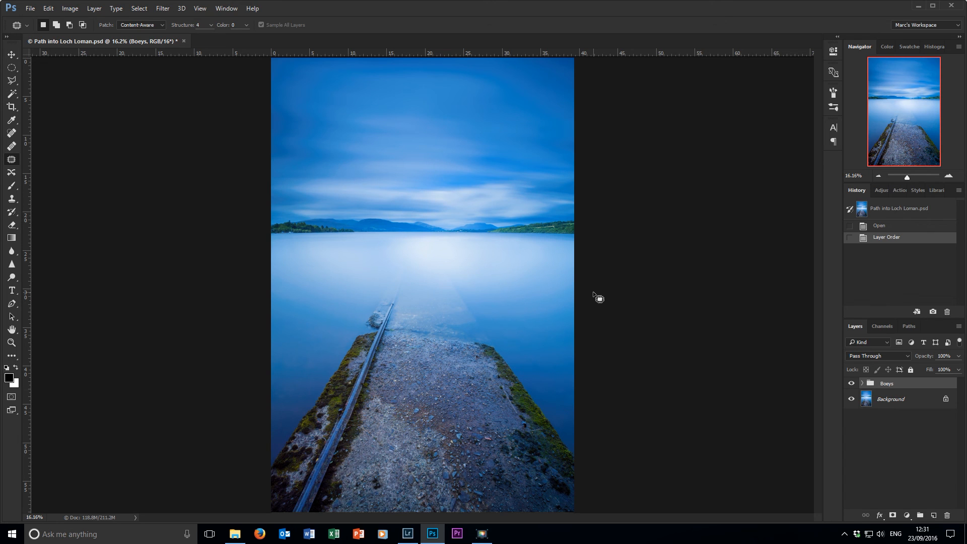
left_click(33, 9)
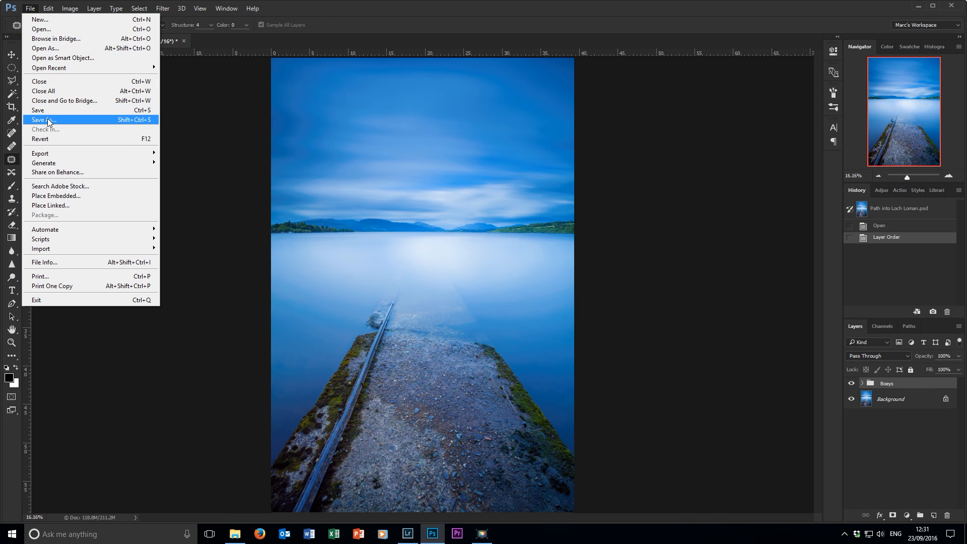
left_click(224, 45)
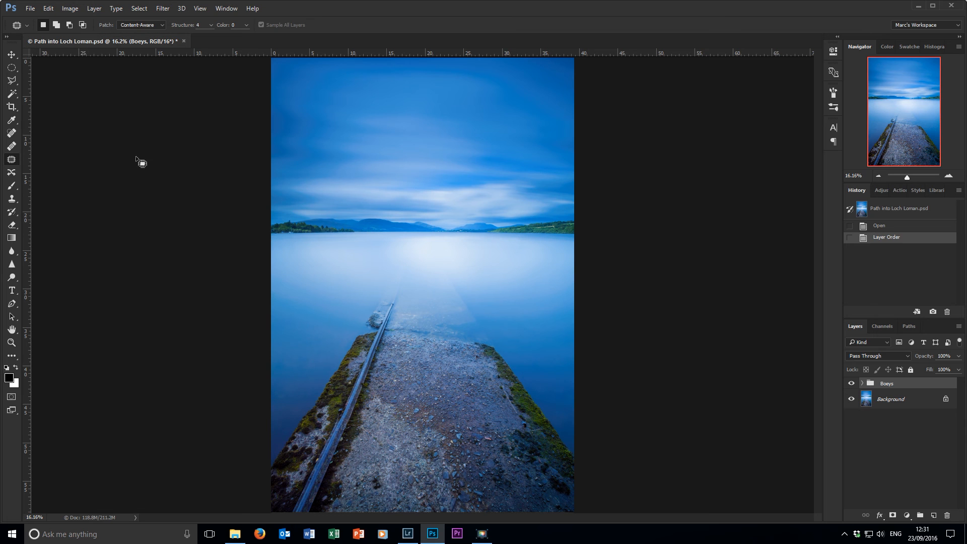
Step: Switch to Lightroom and view the source exposures of the Loch Lomond path one after another, including IMG_2308.dng and IMG_2309.dng
left_click(408, 534)
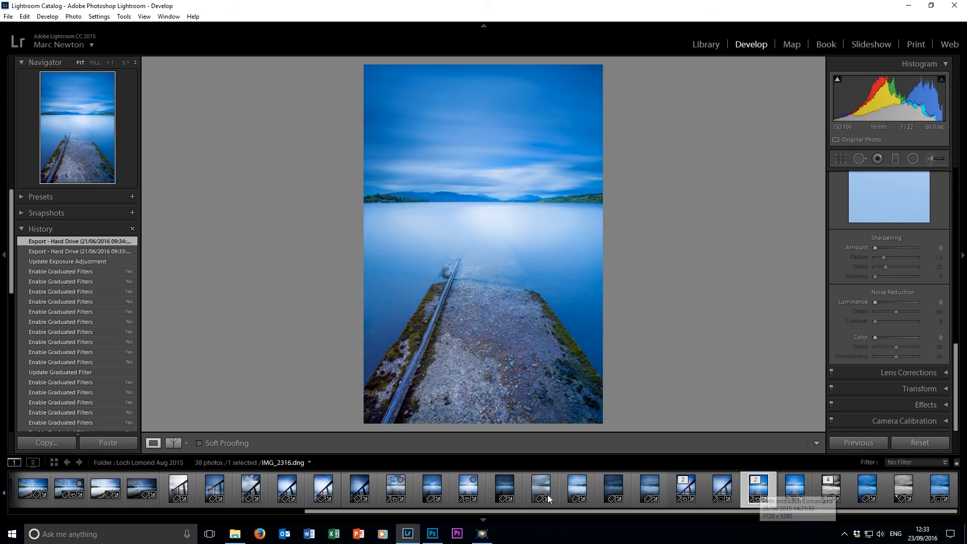
left_click(393, 488)
left_click(432, 487)
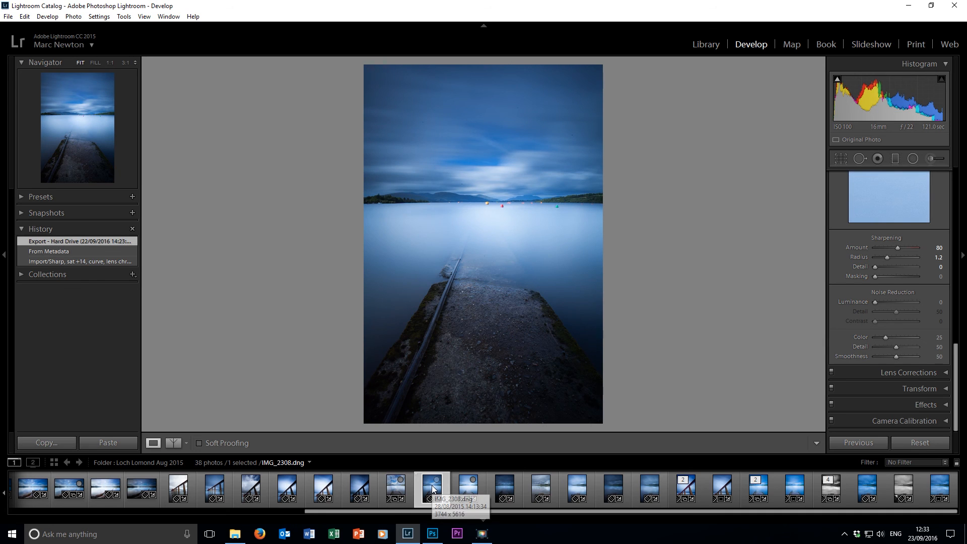
left_click(468, 492)
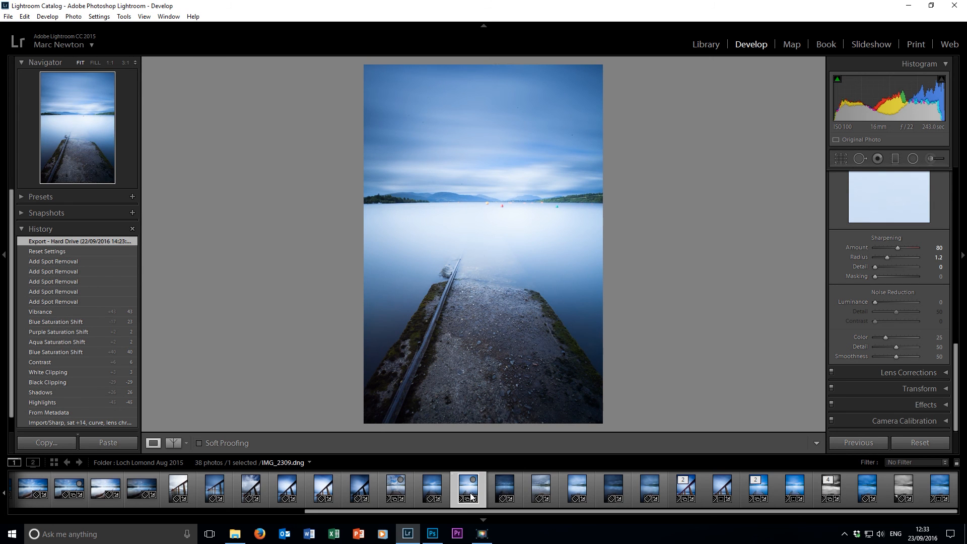
left_click(504, 489)
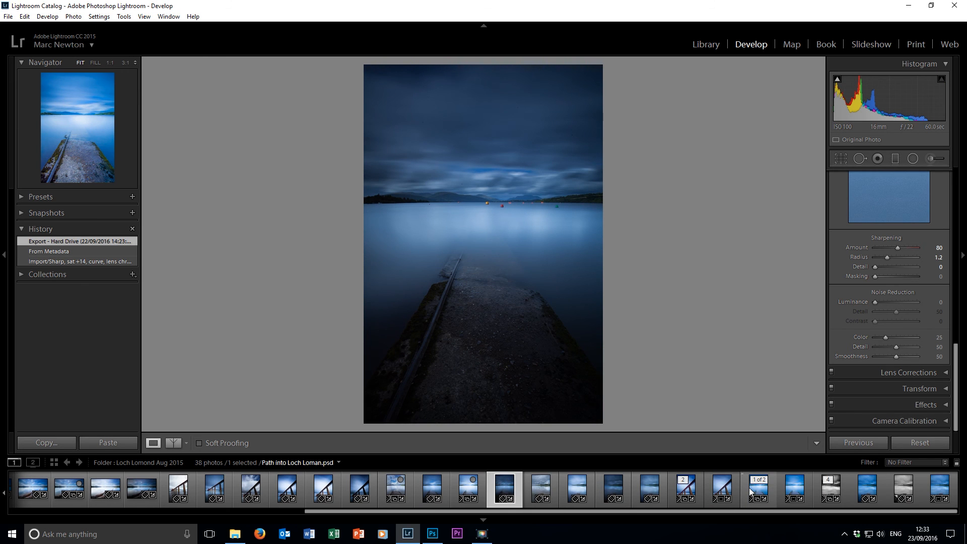
Step: Review the Basic, Tone Curve and Color settings of IMG_2310-HDR.dng, and view Path into Loch Loman.psd for comparison
left_click(792, 491)
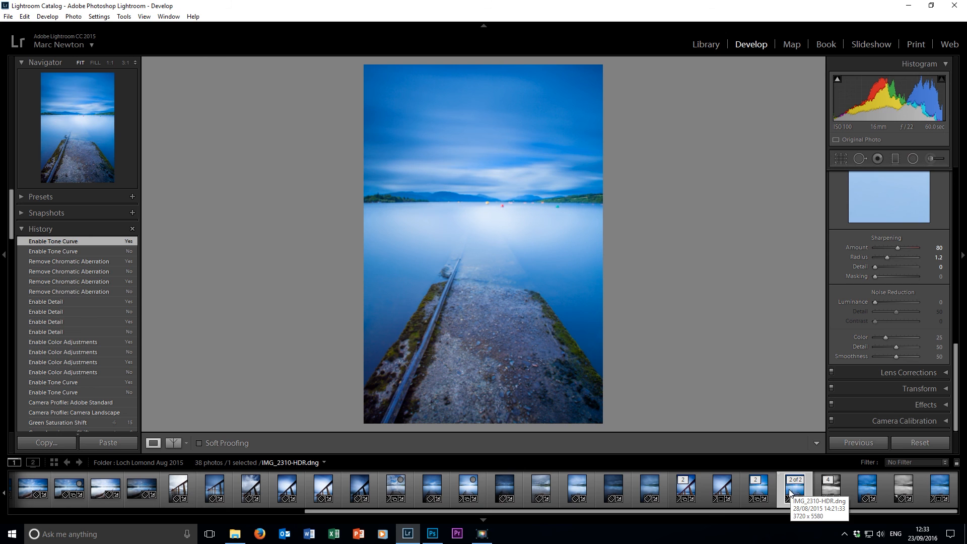
left_click_drag(958, 369, 957, 193)
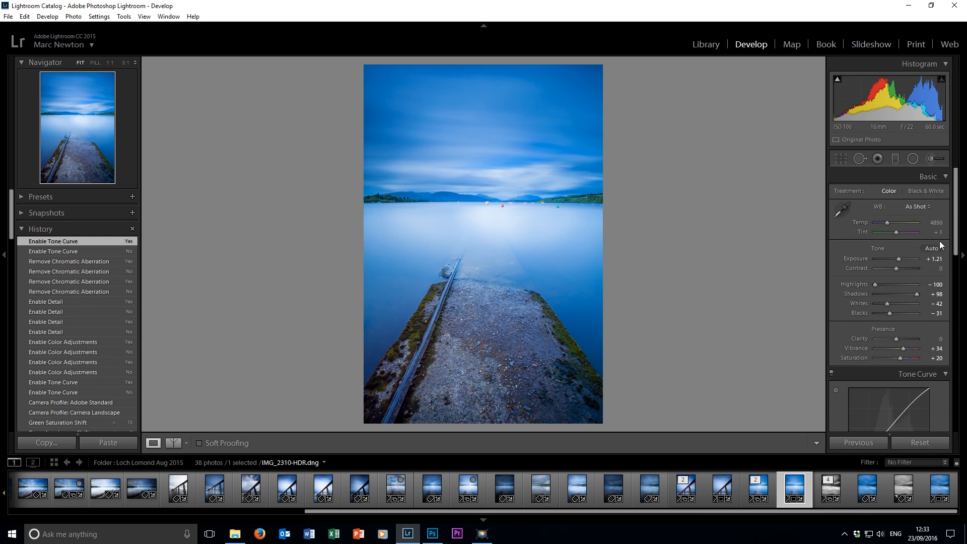
left_click_drag(957, 237, 958, 345)
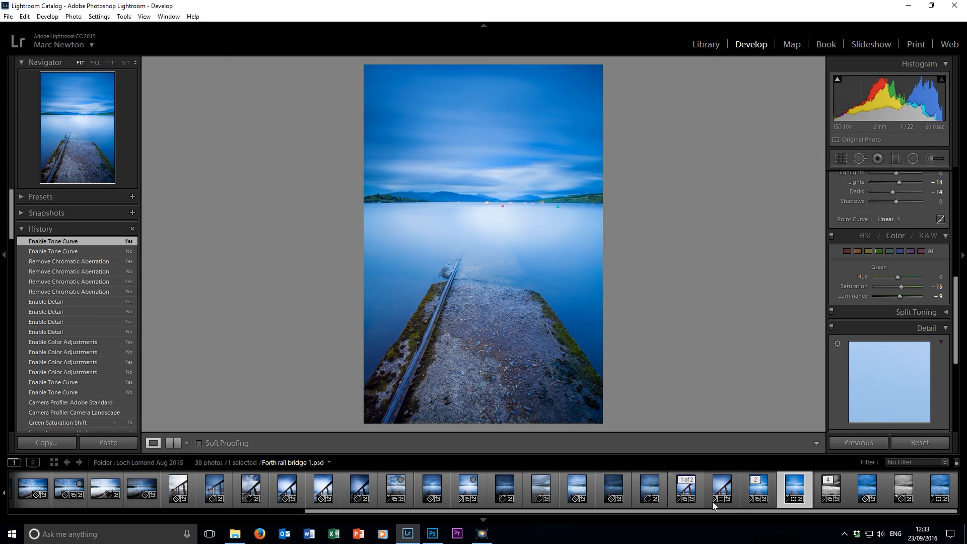
left_click(757, 491)
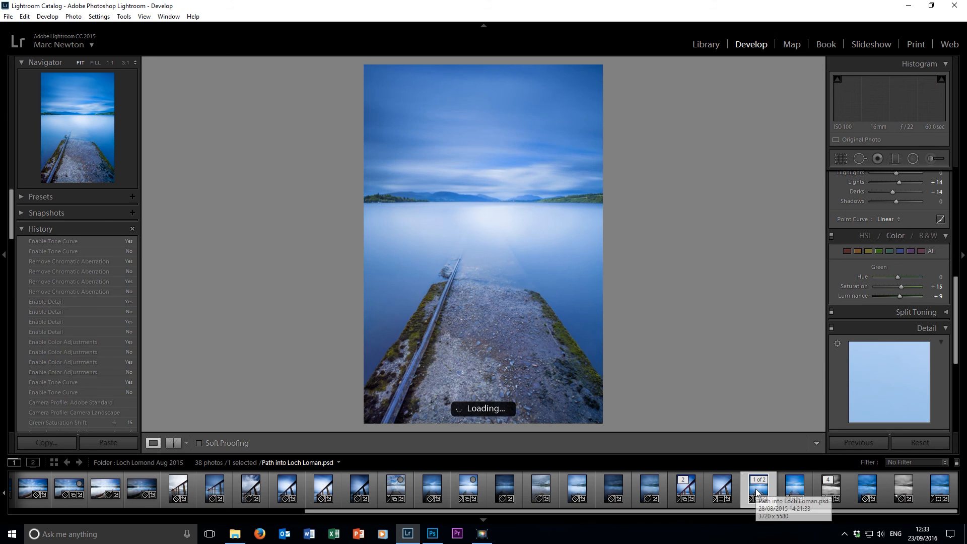